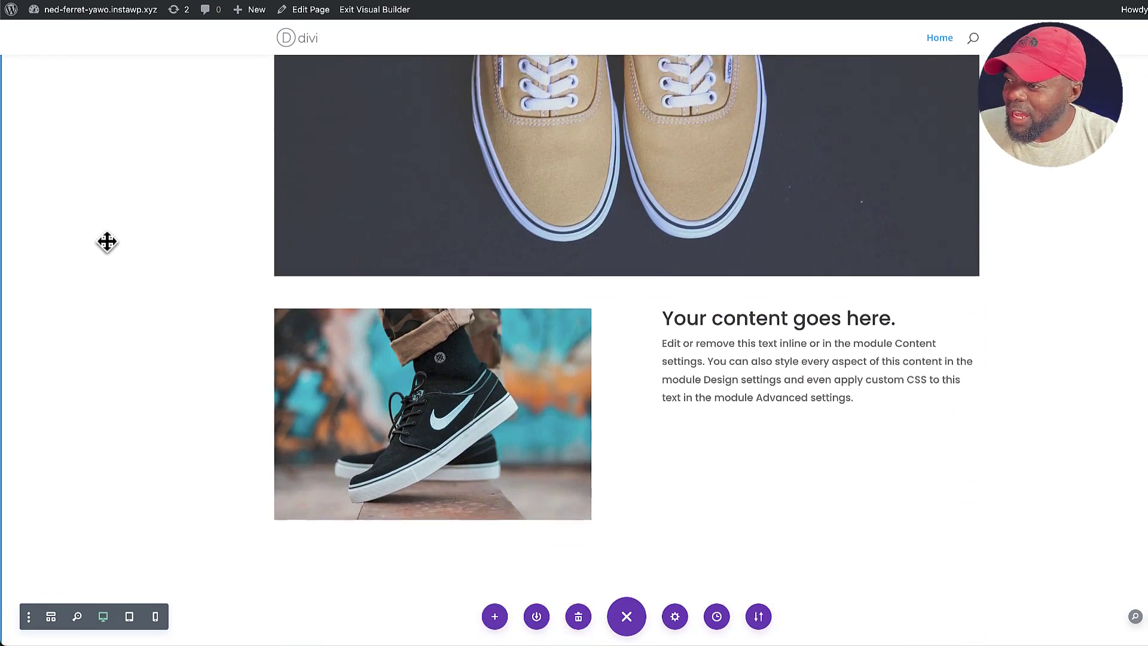
# Step: Add a new Regular section with a single-column row below the existing content
pyautogui.scroll(-2, 107, 241)
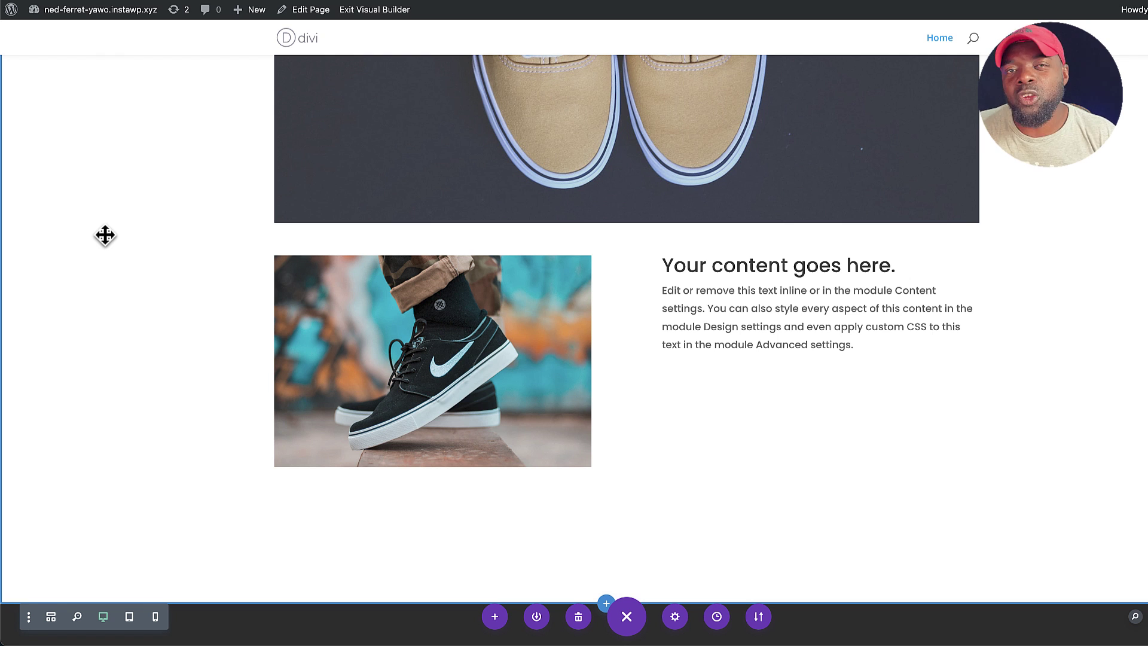
pyautogui.scroll(-6, 105, 236)
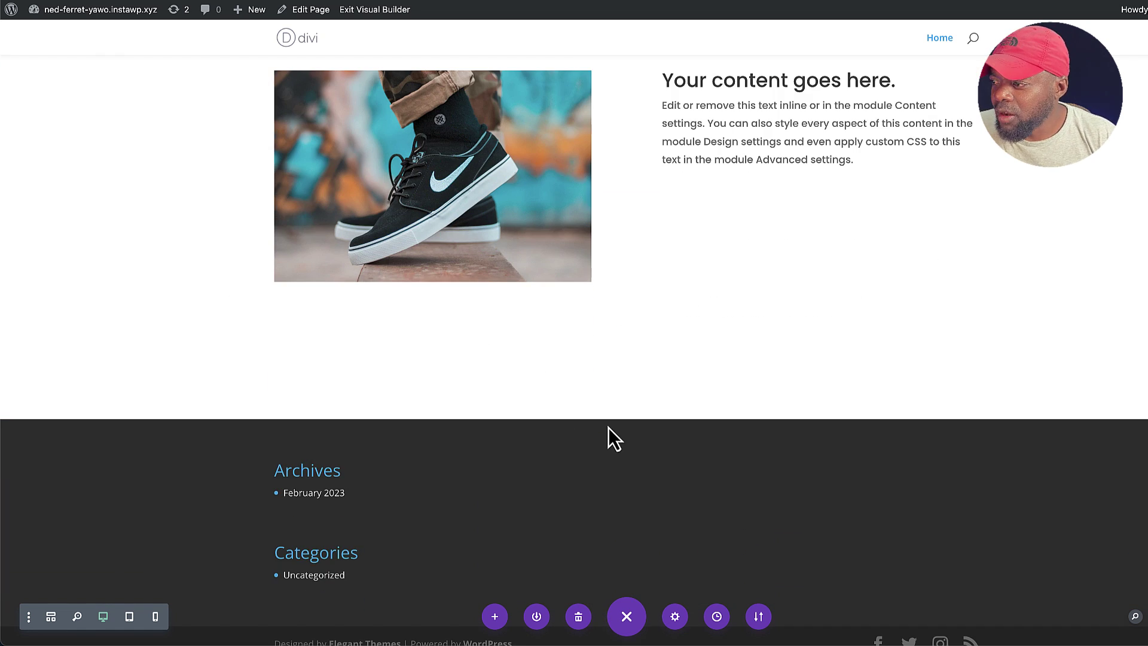
pyautogui.click(607, 419)
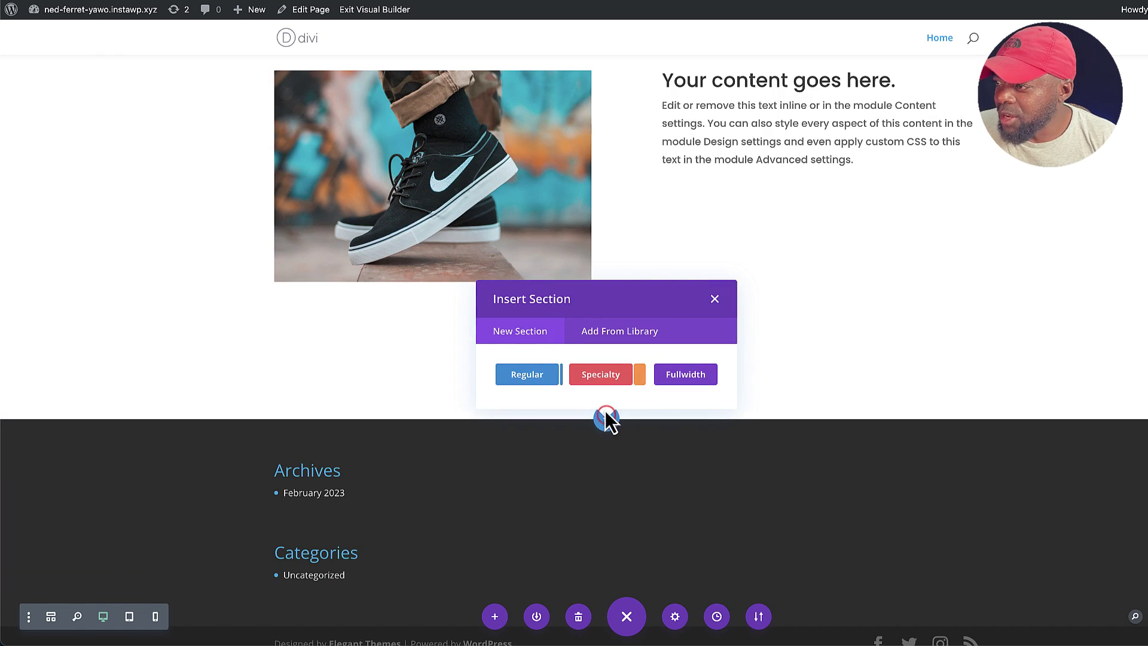
pyautogui.click(532, 378)
pyautogui.click(563, 288)
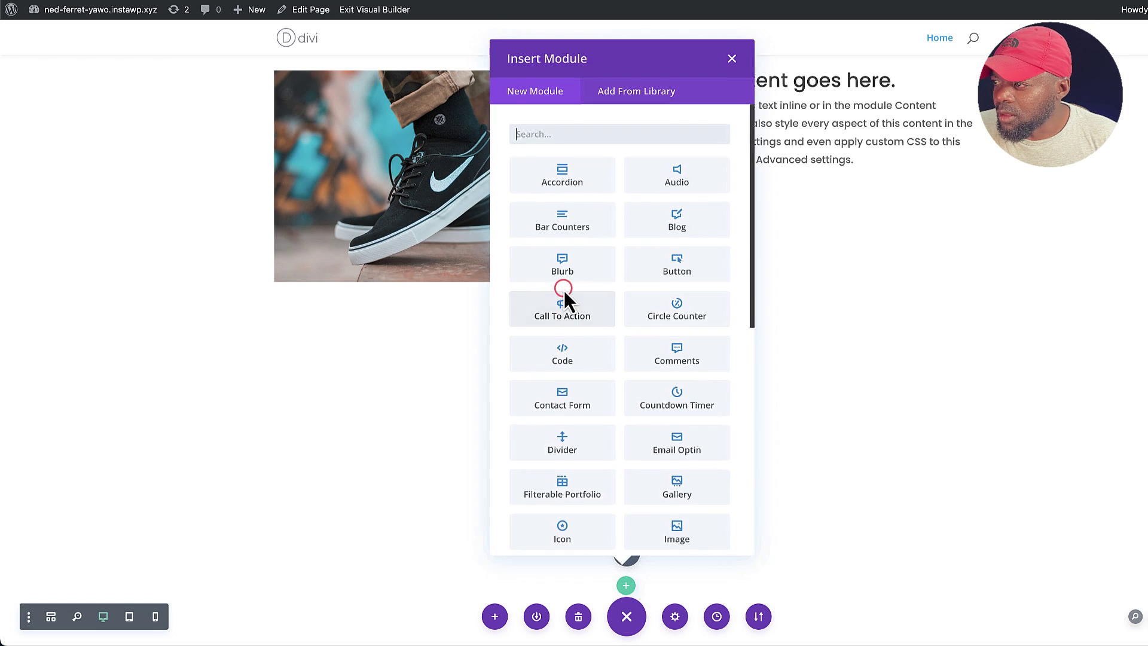
# Step: Insert an Image module showing the tan sneaker photo from the Media Library
pyautogui.write('image')
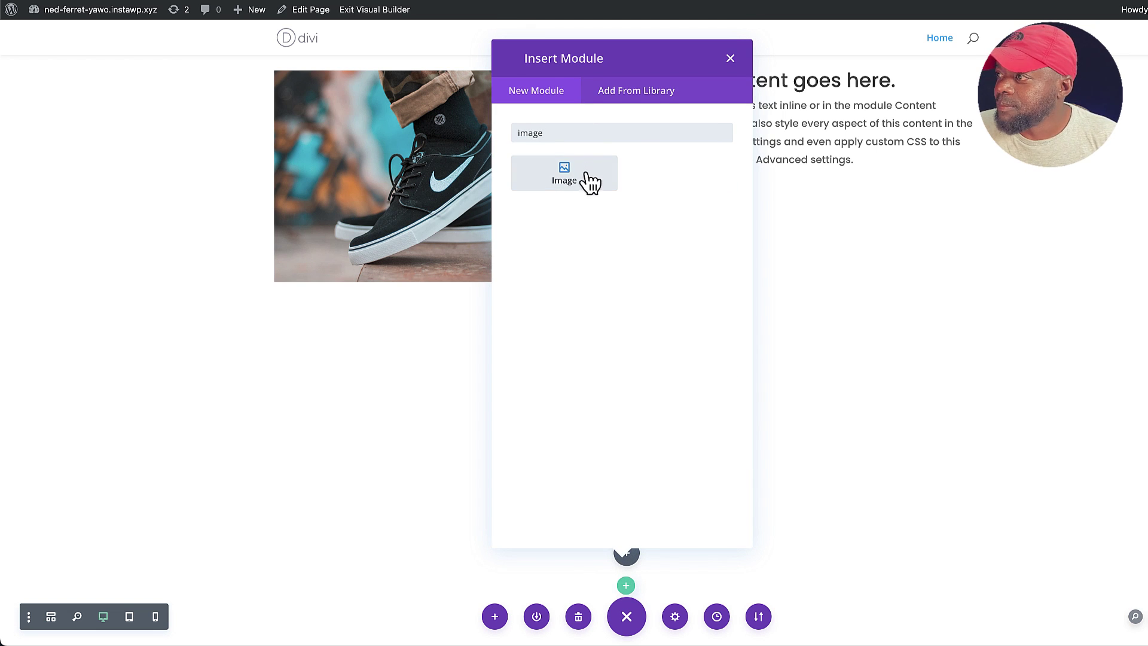
pyautogui.click(589, 179)
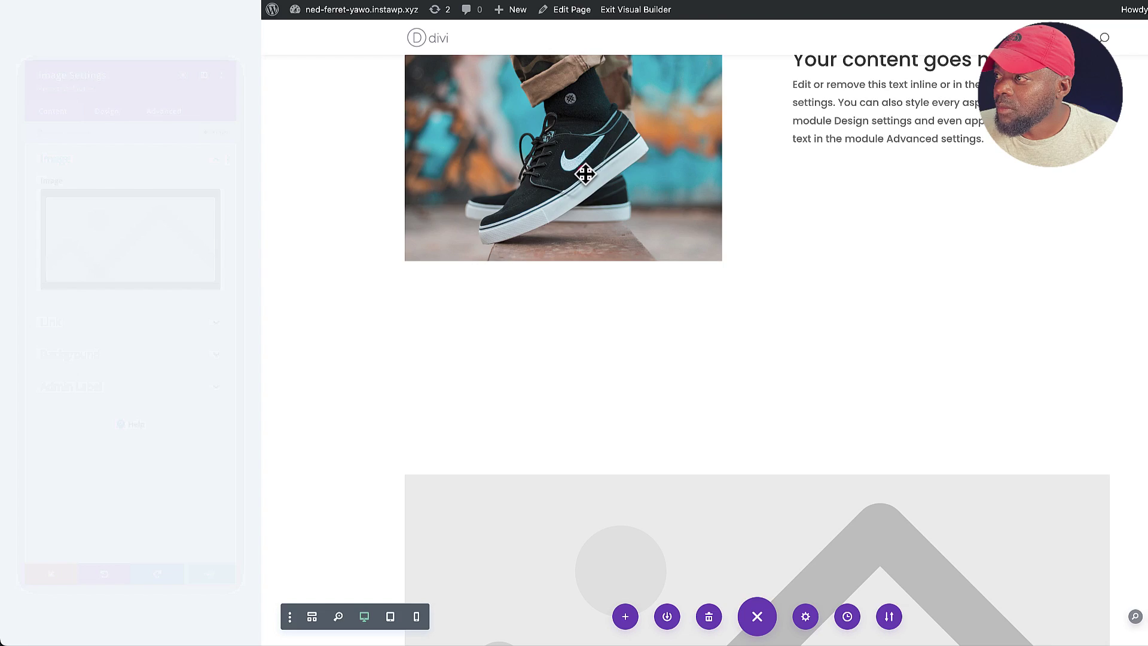
pyautogui.click(106, 224)
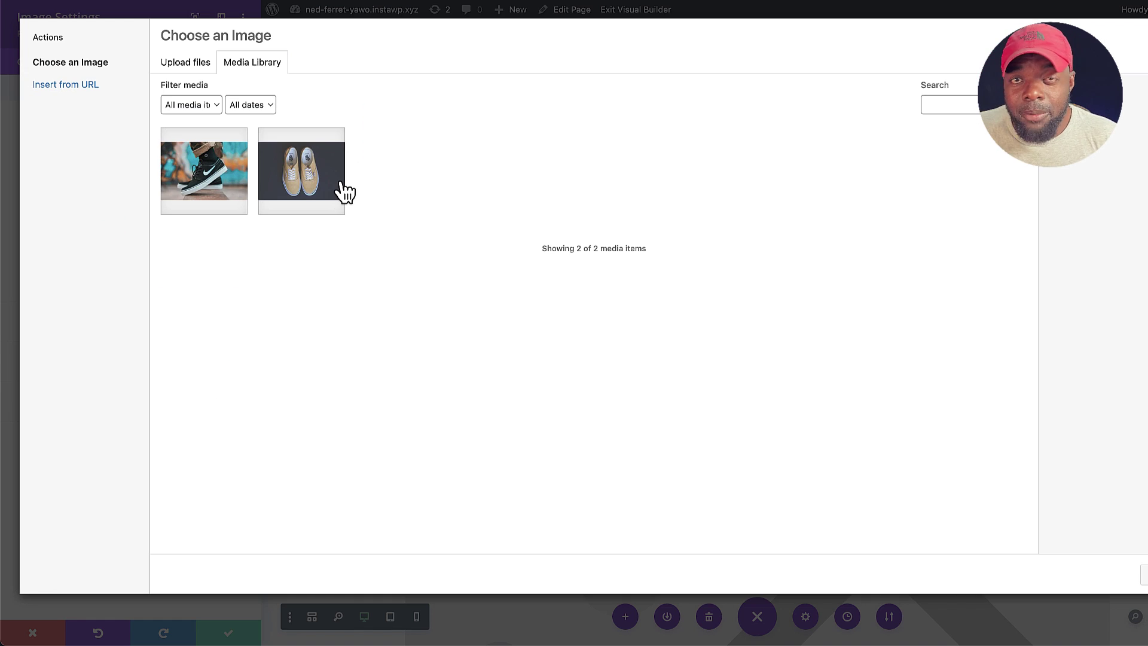
pyautogui.click(304, 179)
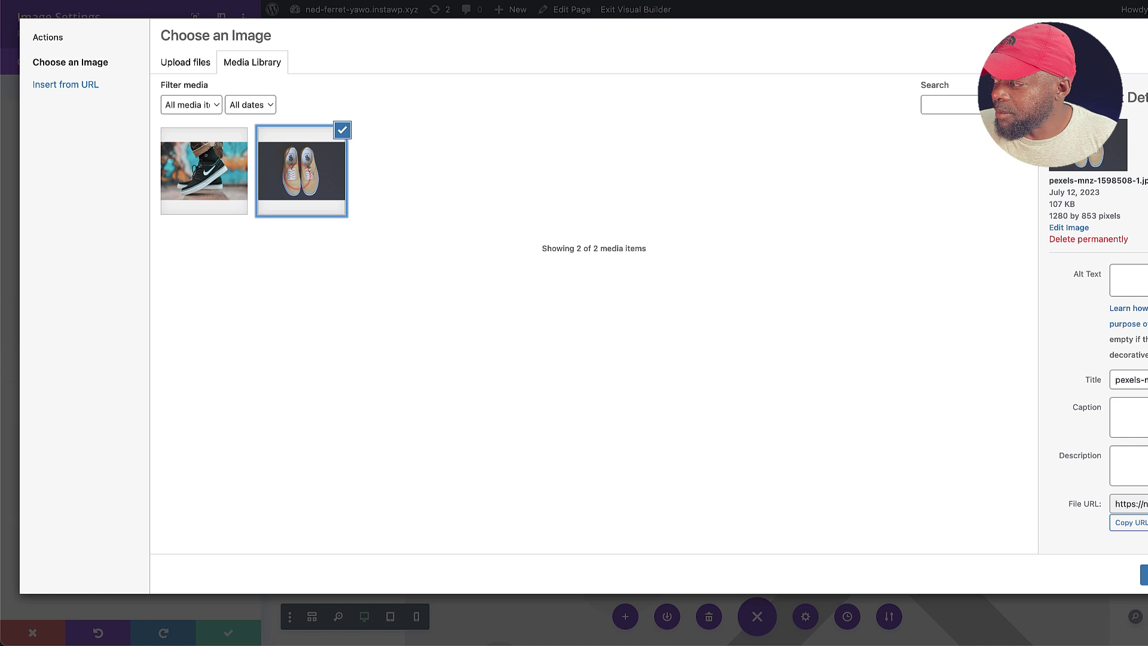
pyautogui.click(1144, 575)
pyautogui.scroll(-3, 872, 474)
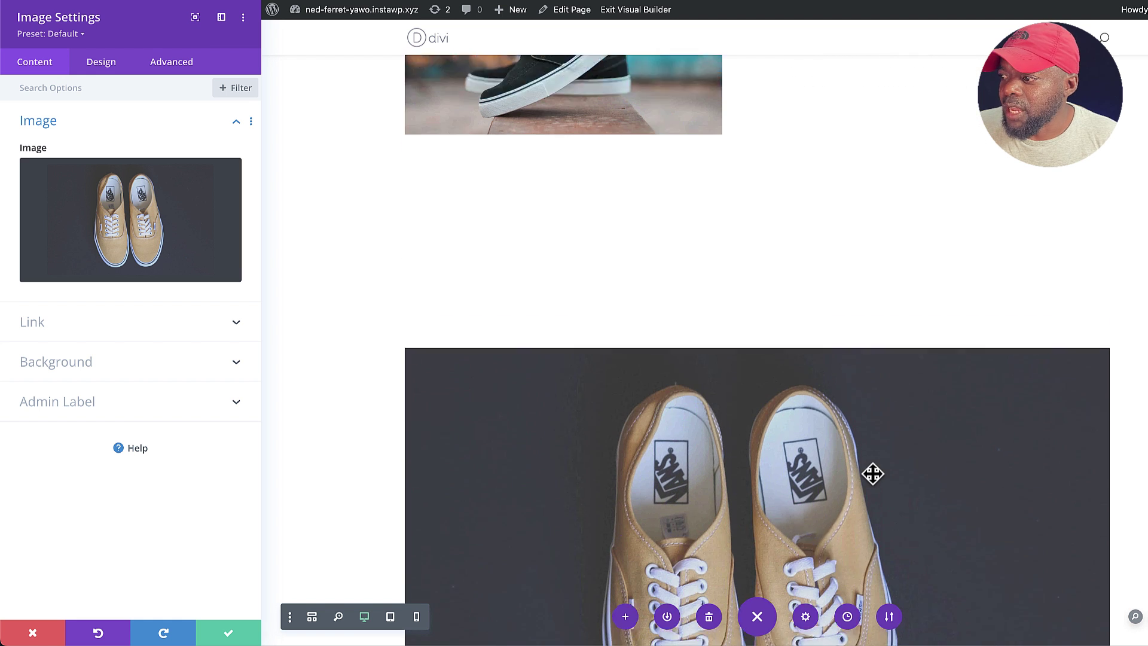
# Step: Save the tan sneaker image and add a two-column row beneath it
pyautogui.click(226, 635)
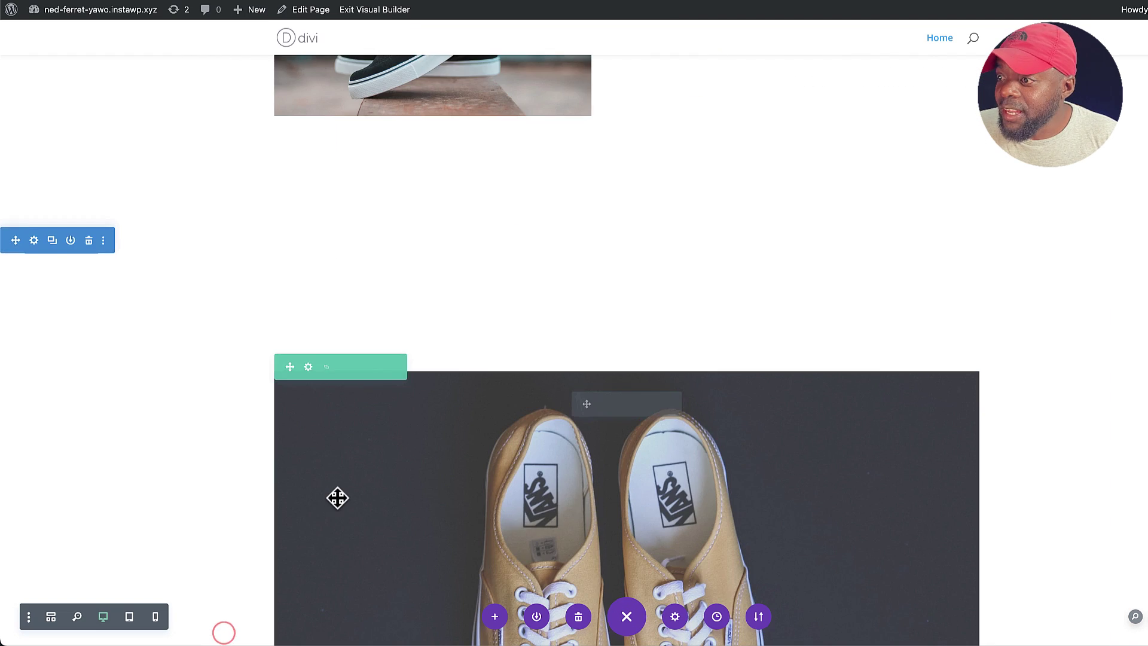
pyautogui.scroll(-5, 336, 497)
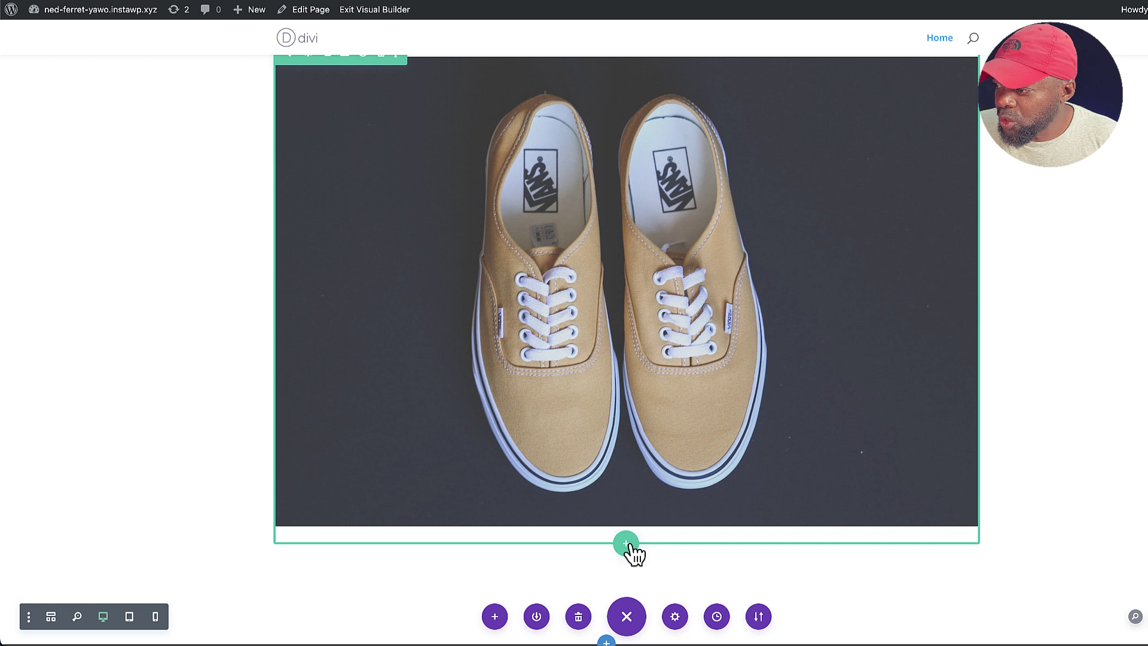
pyautogui.click(627, 543)
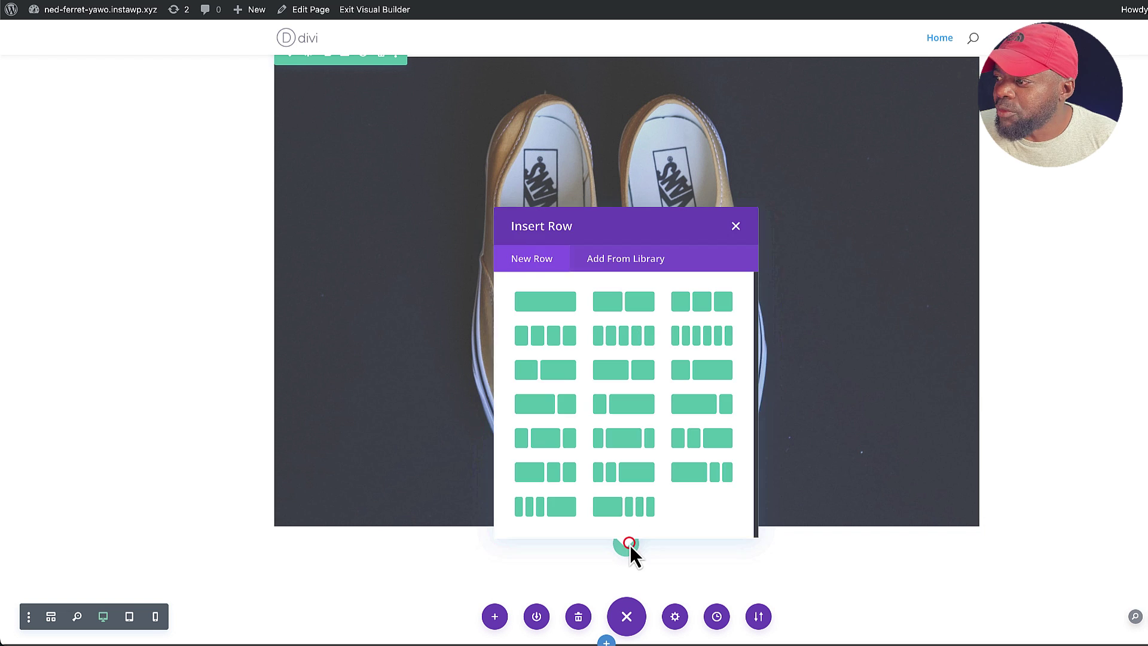
pyautogui.click(639, 301)
# Step: Add an Image module with the black sneaker photo to the left column and save it
pyautogui.click(381, 131)
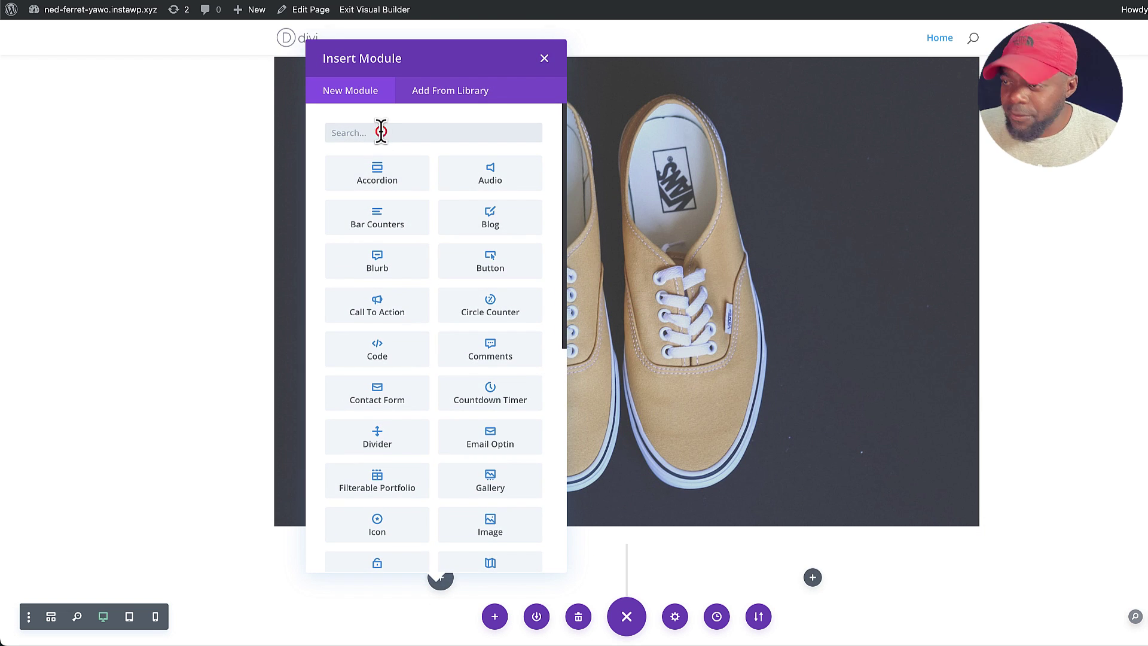
pyautogui.write('image')
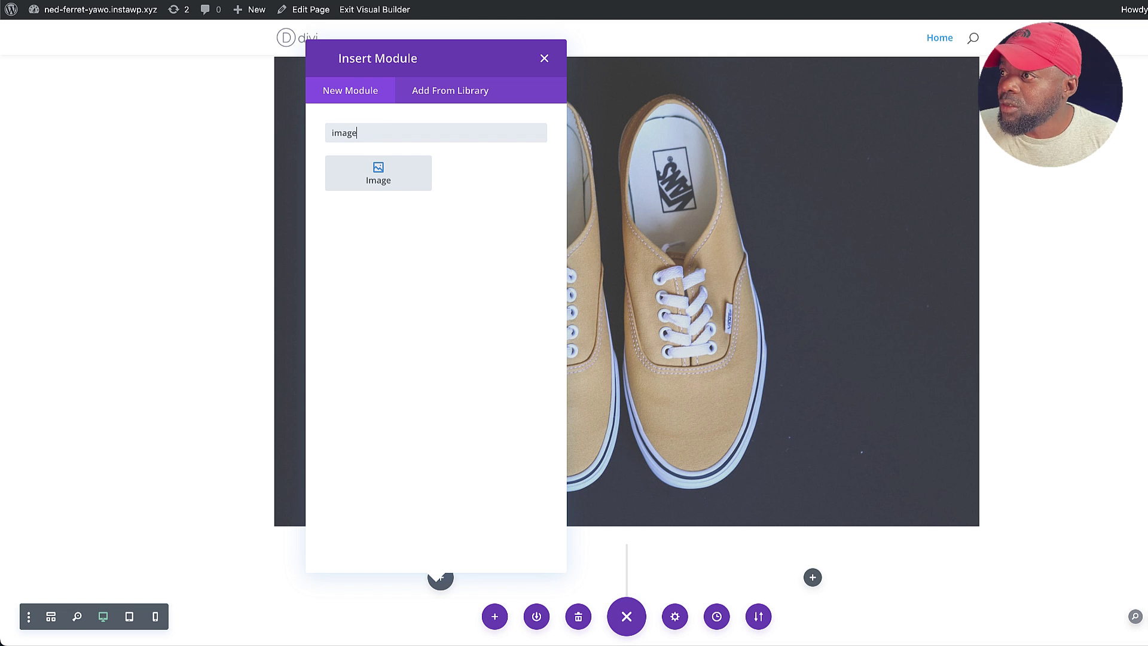
pyautogui.click(395, 174)
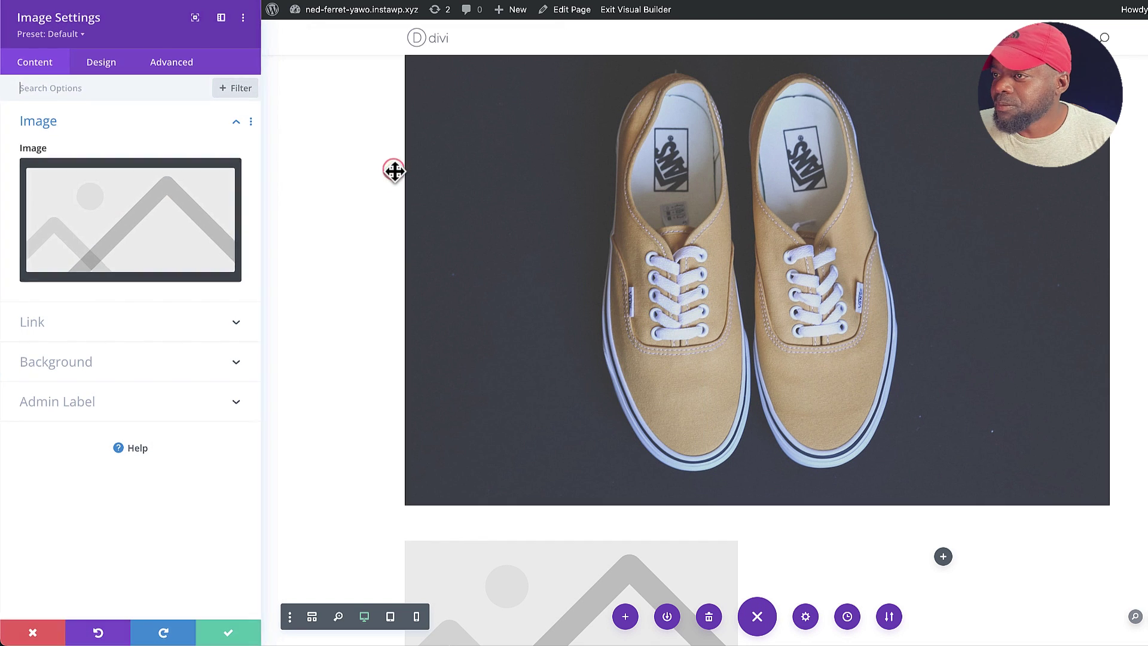
pyautogui.click(174, 224)
pyautogui.click(233, 183)
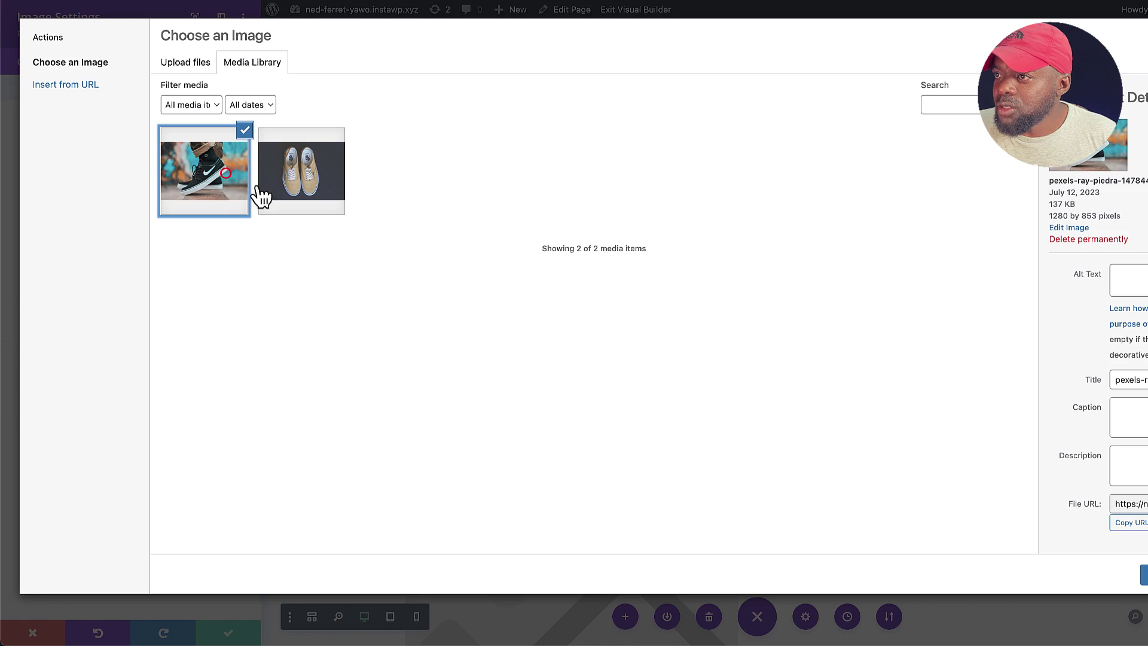
pyautogui.click(1144, 574)
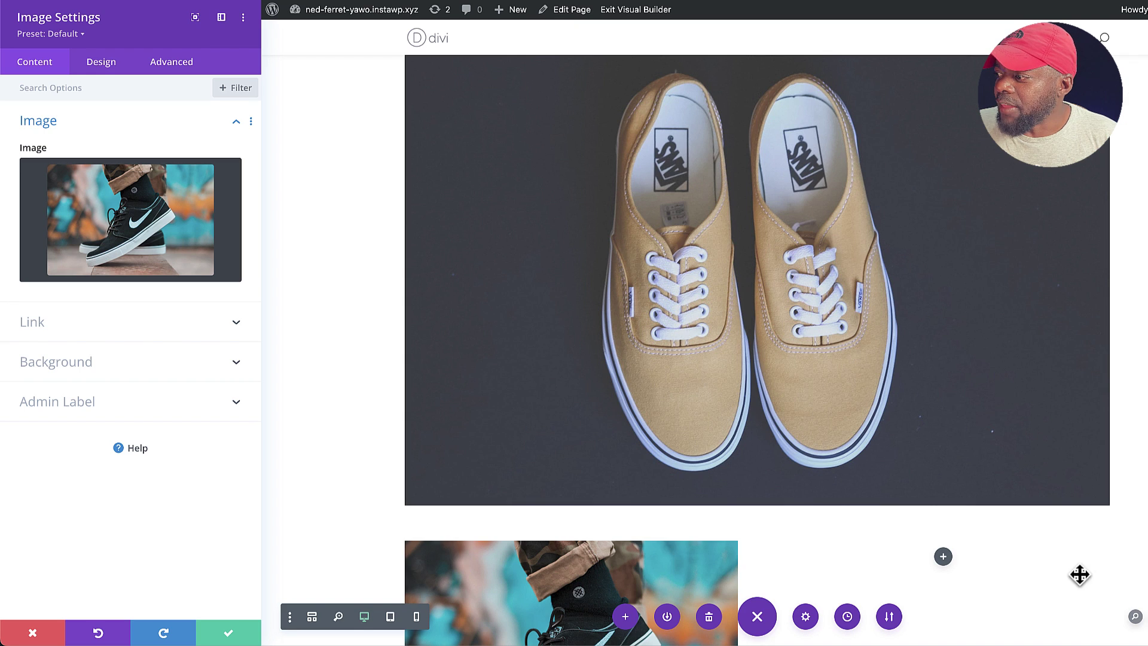
pyautogui.click(218, 633)
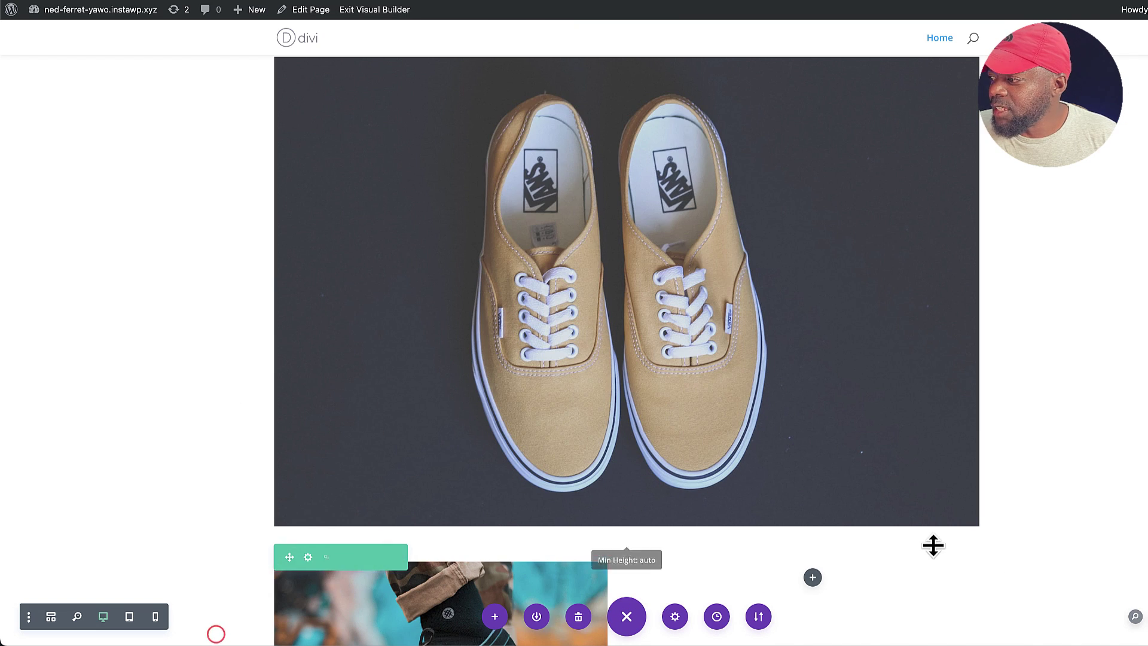
pyautogui.scroll(-2, 934, 544)
# Step: Insert a Text module in the right column and save it
pyautogui.click(813, 452)
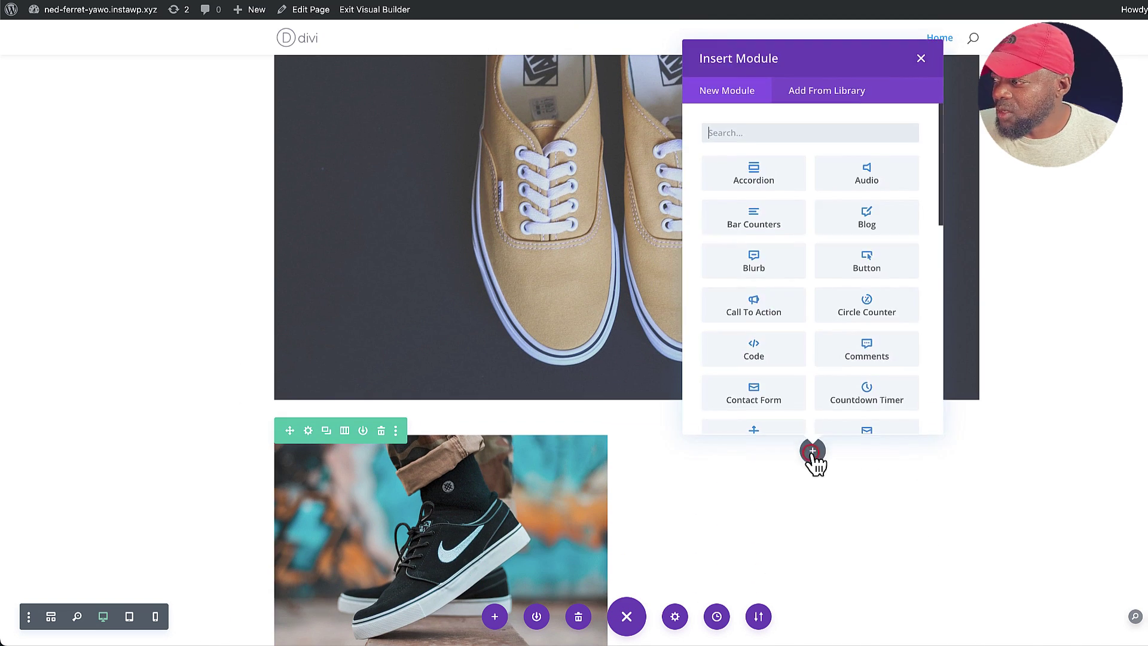
pyautogui.write('text')
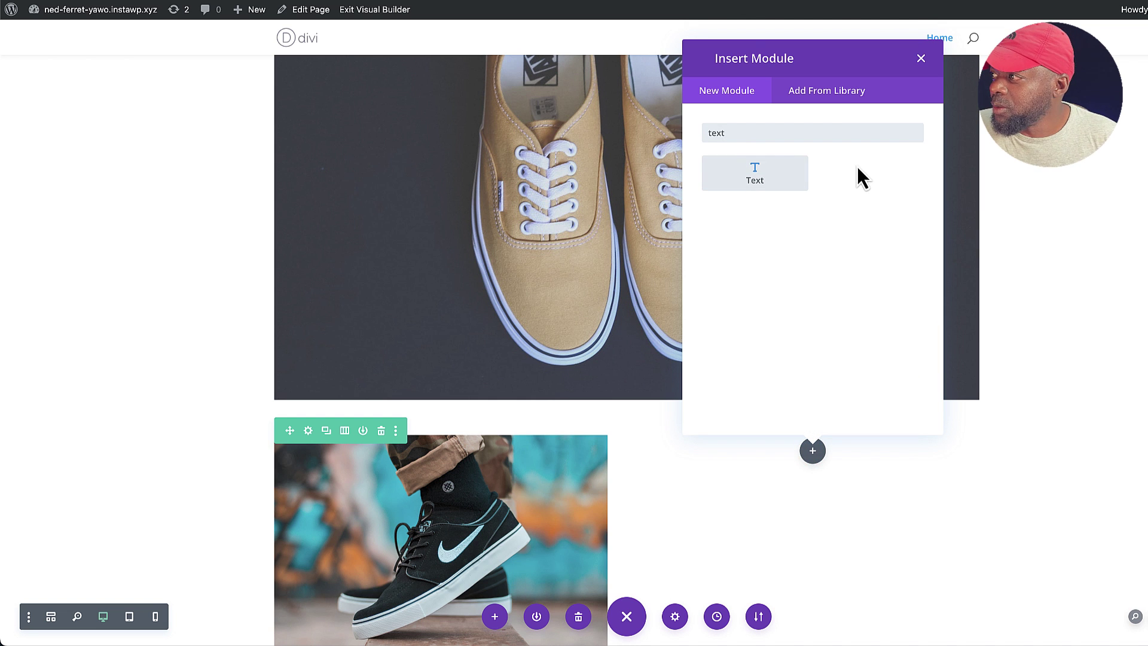
pyautogui.click(791, 168)
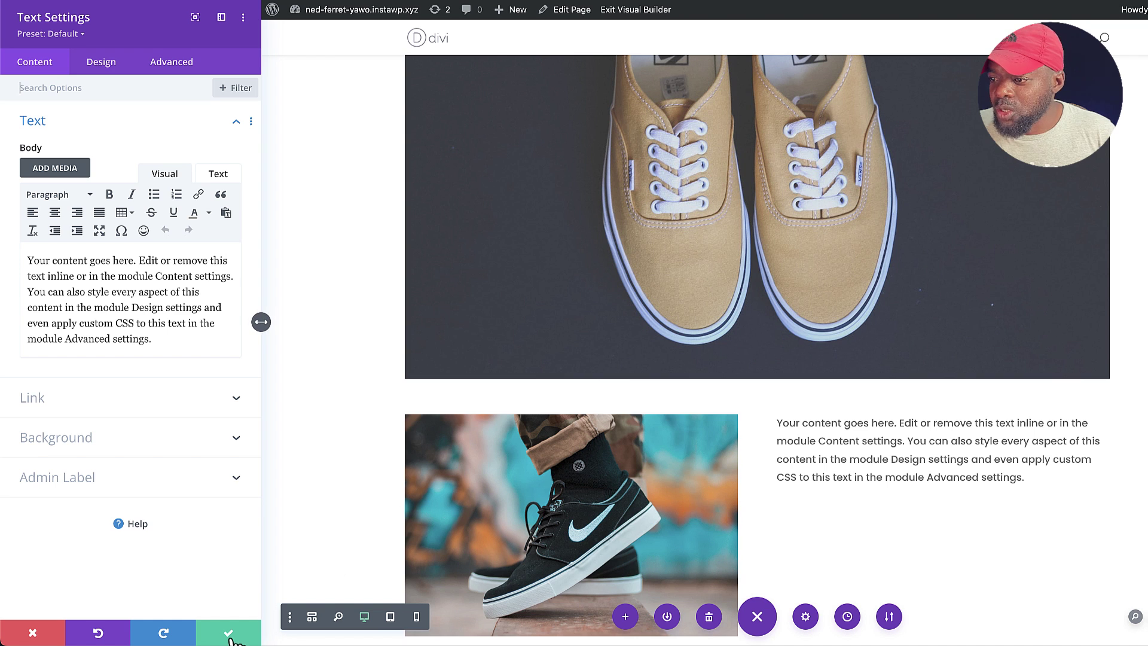
pyautogui.click(228, 627)
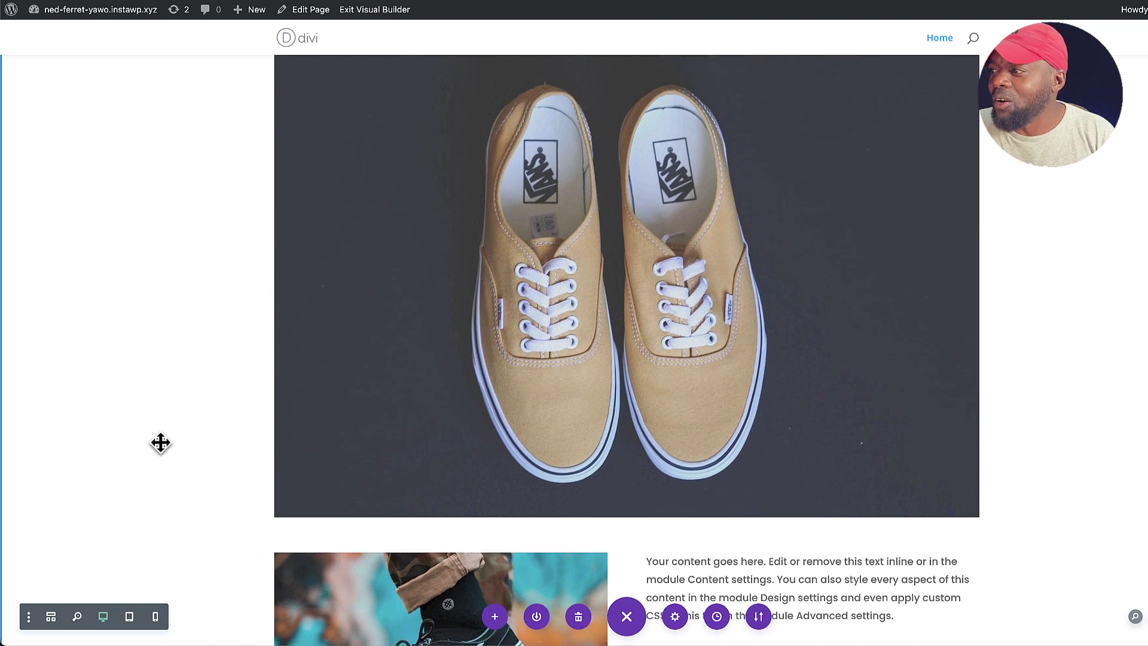
pyautogui.scroll(6, 160, 440)
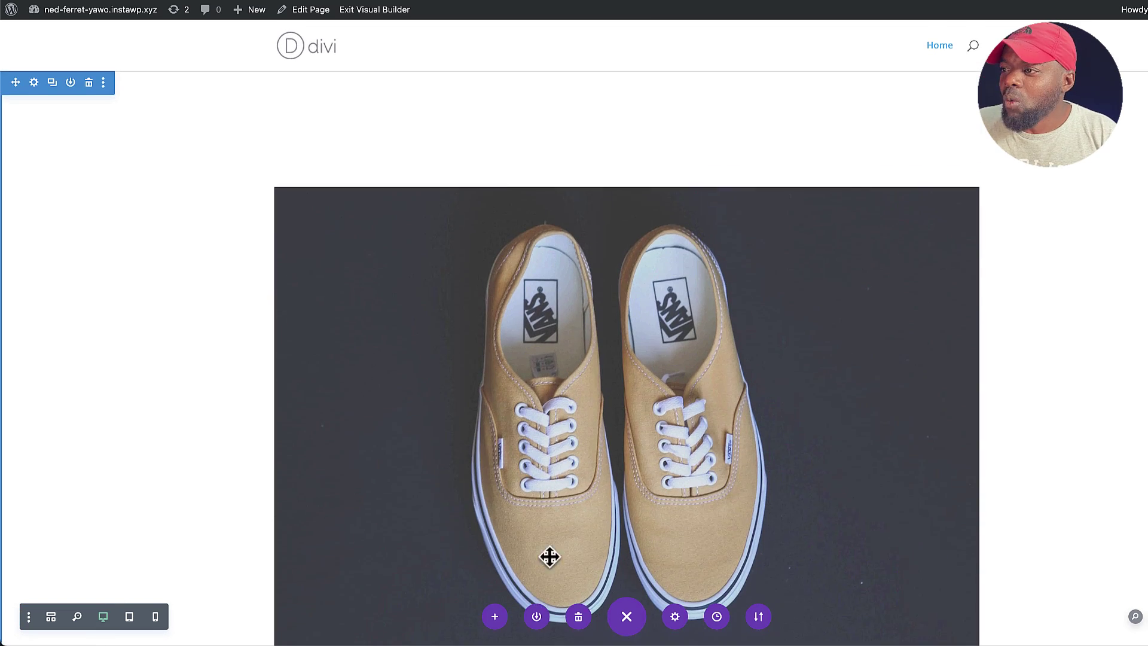
pyautogui.scroll(-1, 119, 462)
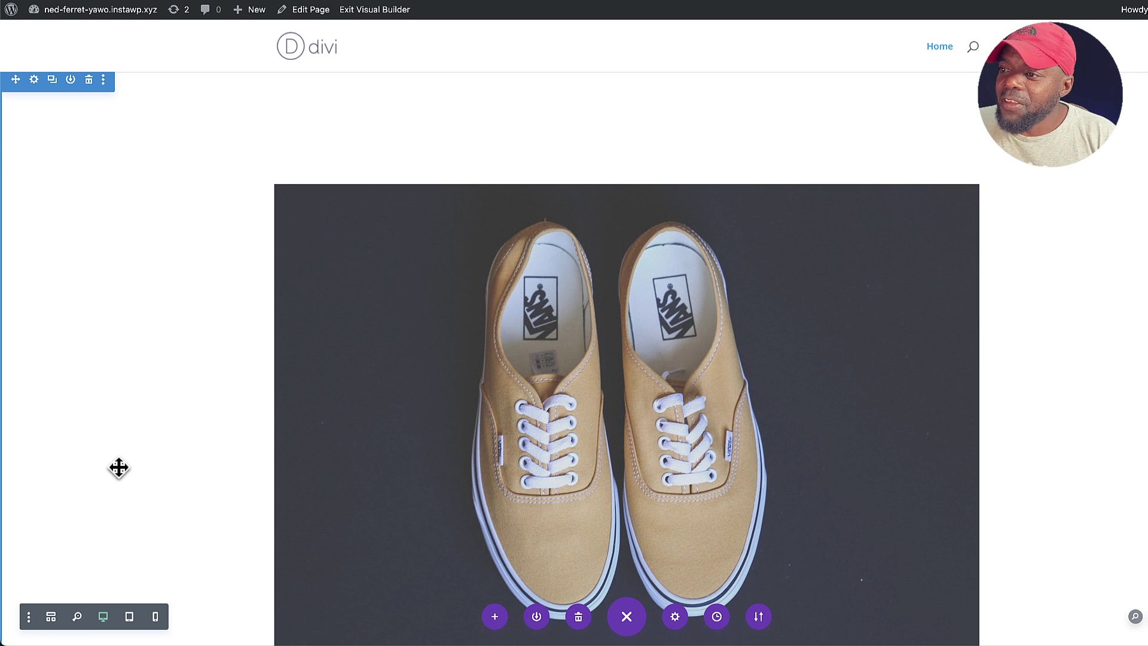
pyautogui.scroll(-5, 119, 468)
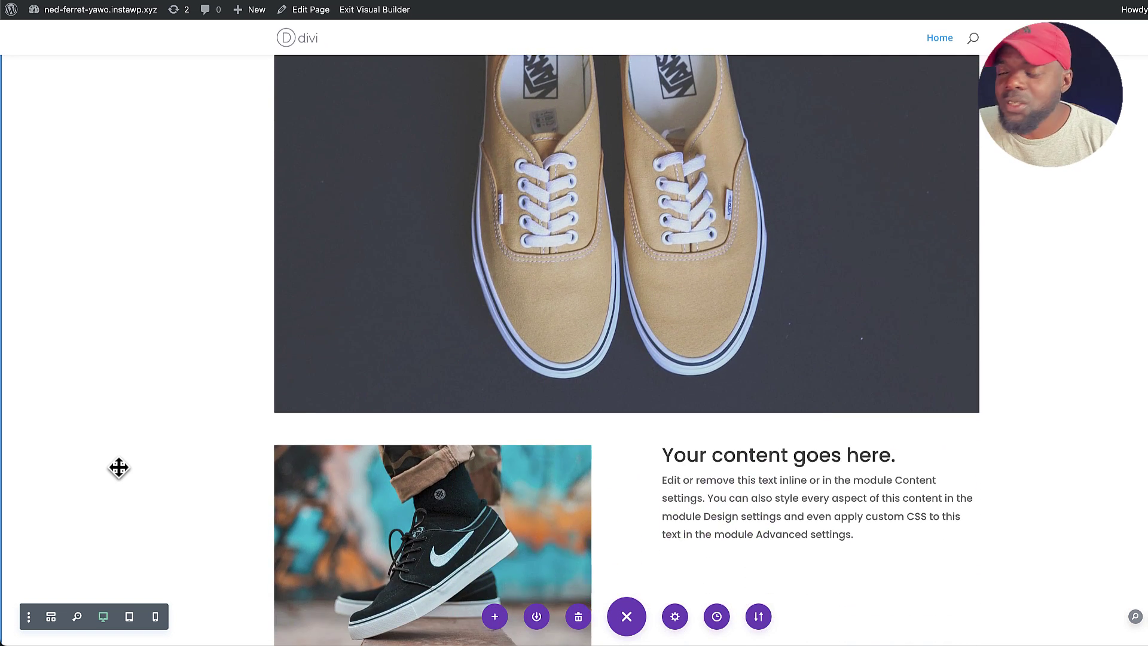
# Step: Copy the 'display: flex;' snippet from the Divi University flexbox cheat sheet
pyautogui.scroll(-1, 119, 467)
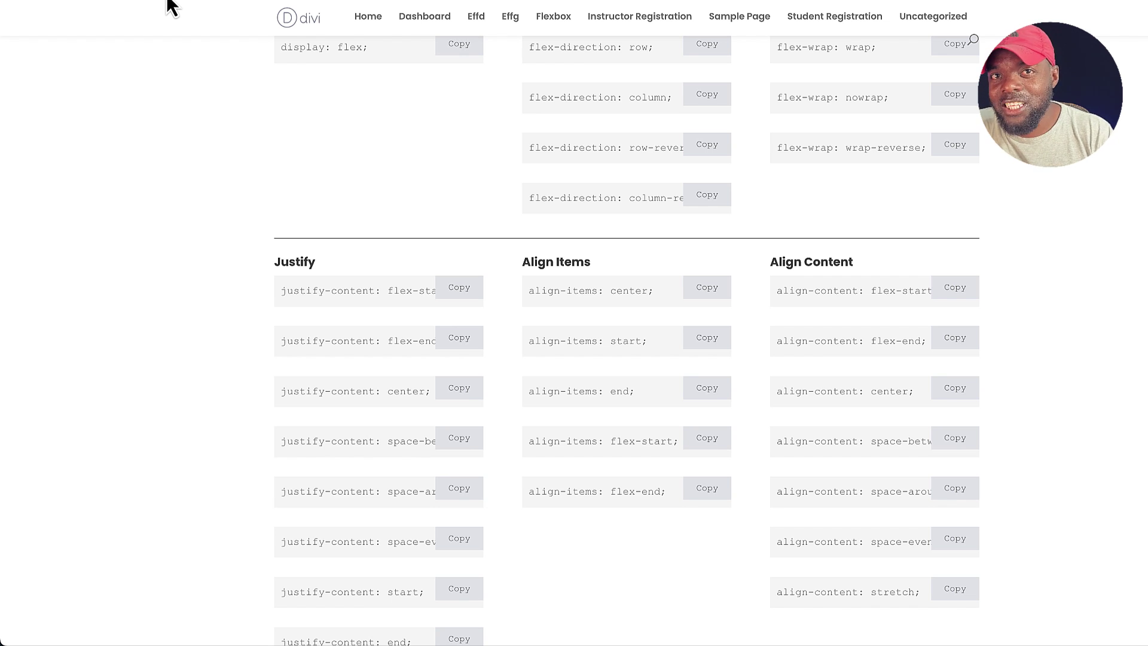
pyautogui.scroll(3, 575, 302)
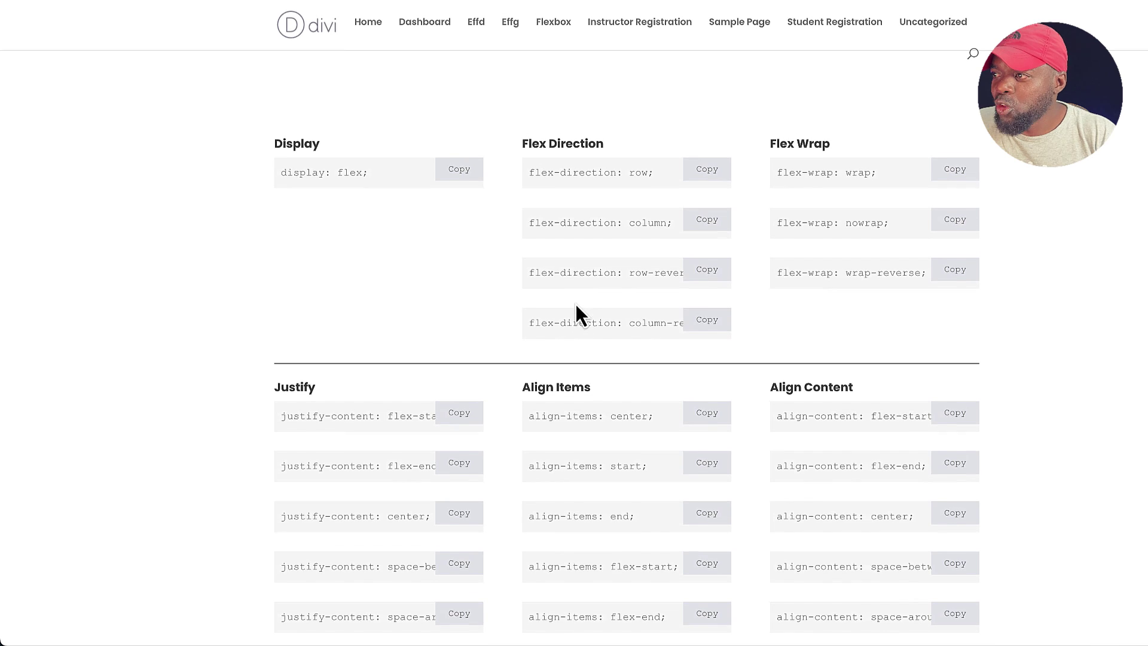
pyautogui.click(472, 174)
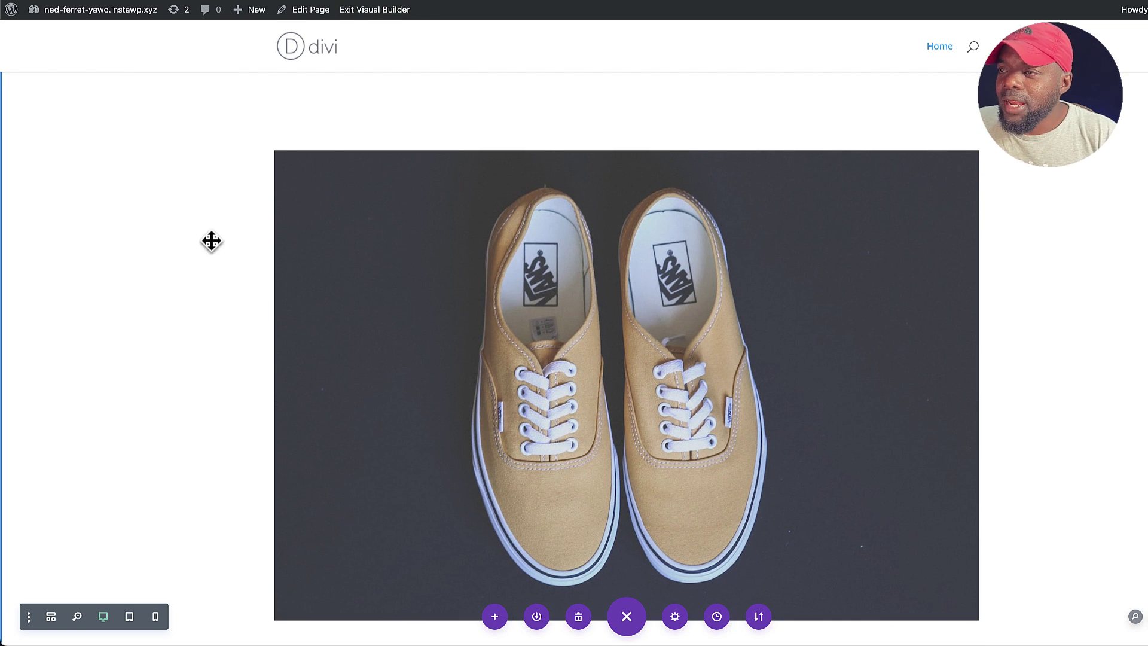
# Step: Drag the tan Vans image row above the Nike image-and-text row
pyautogui.scroll(-10, 231, 408)
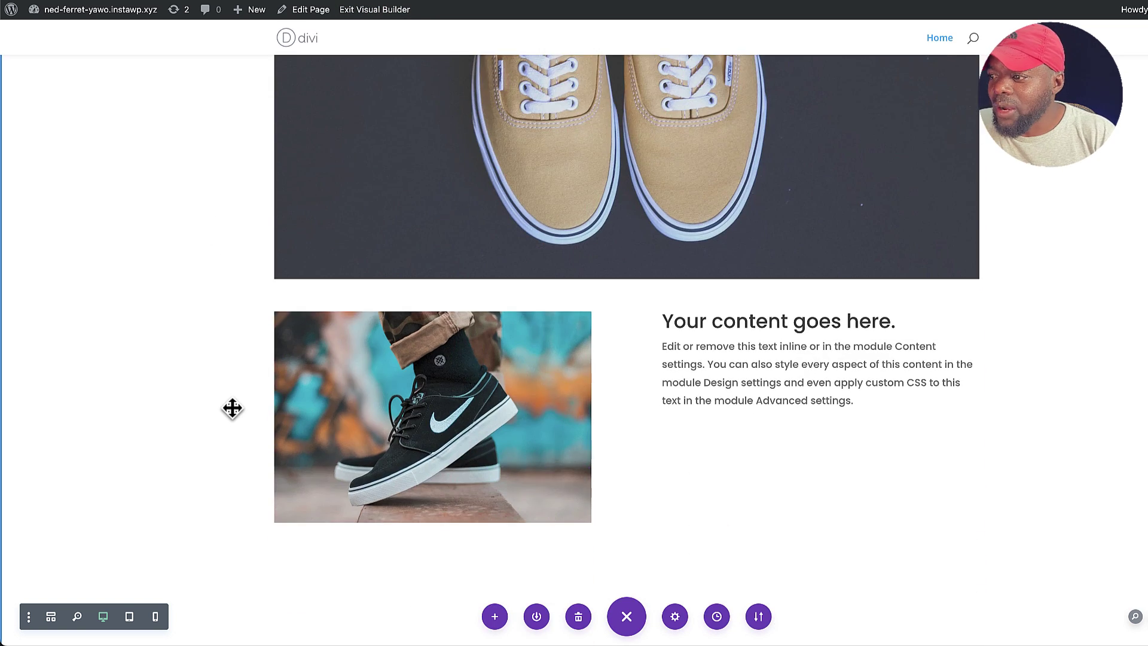
pyautogui.moveTo(231, 405)
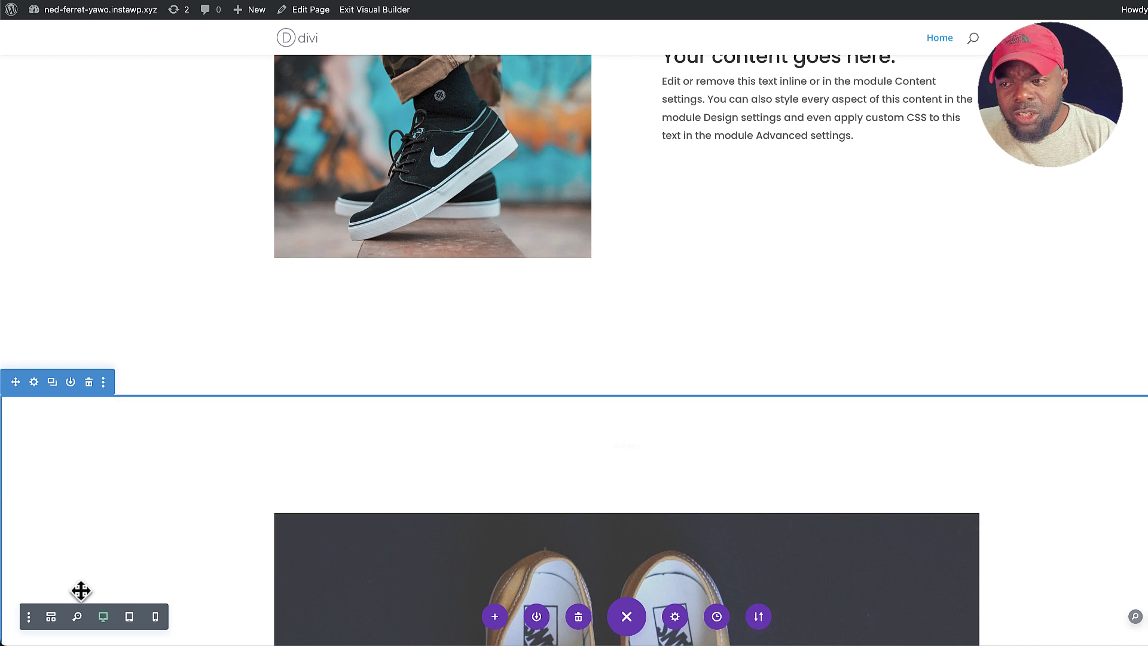
pyautogui.moveTo(281, 523); pyautogui.dragTo(277, 520)
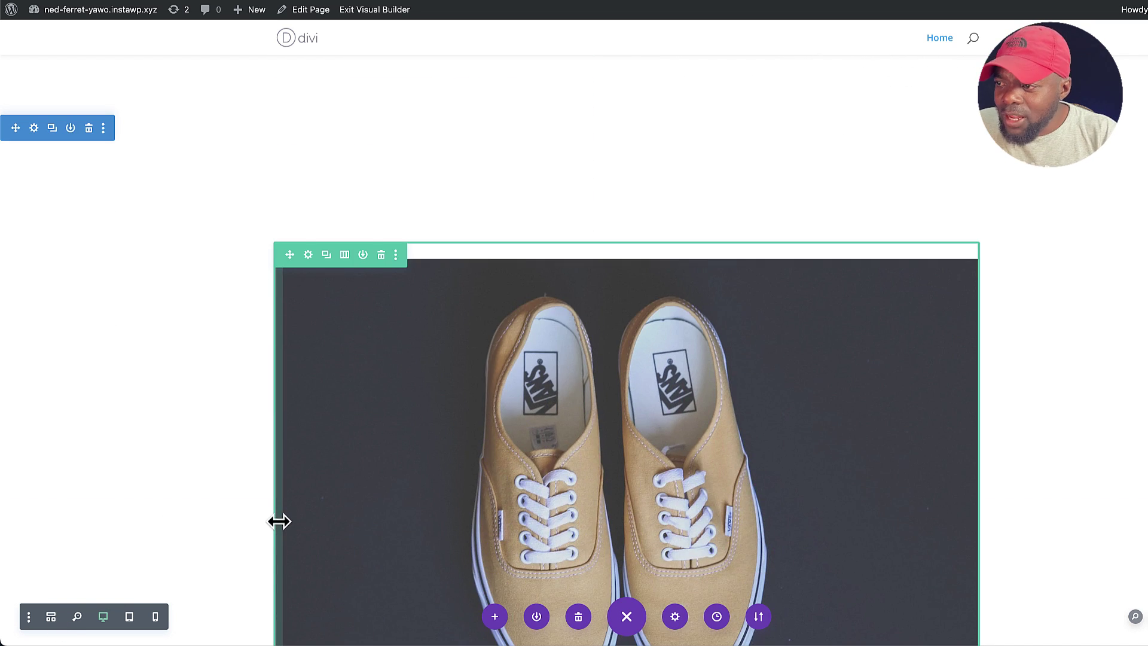
pyautogui.scroll(-3, 329, 480)
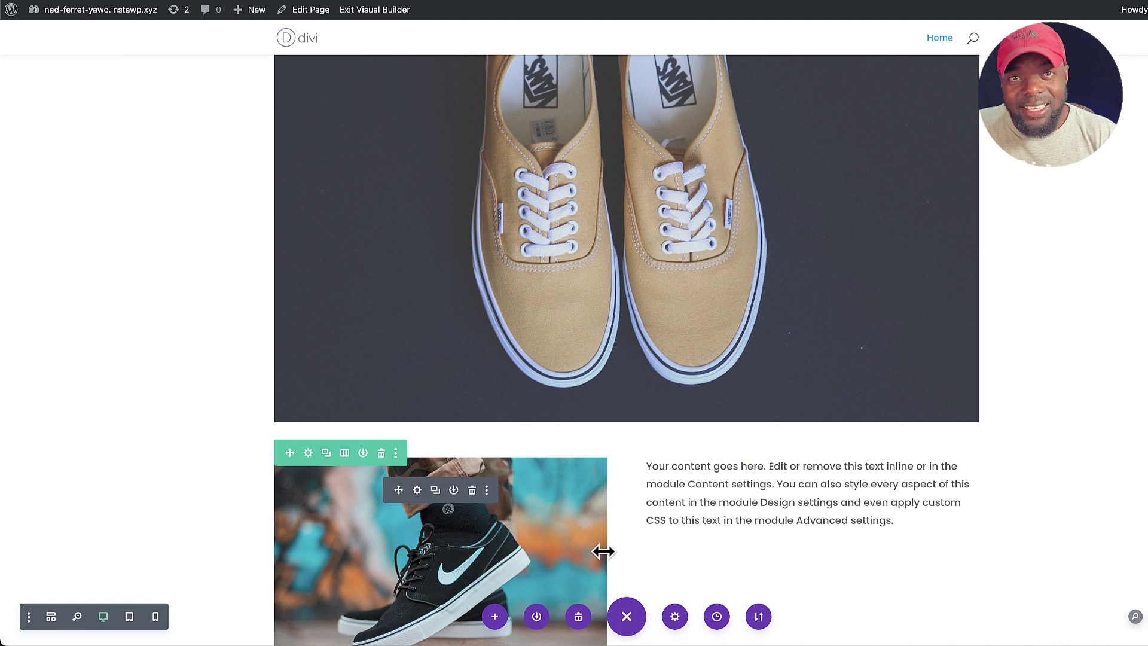
pyautogui.click(51, 617)
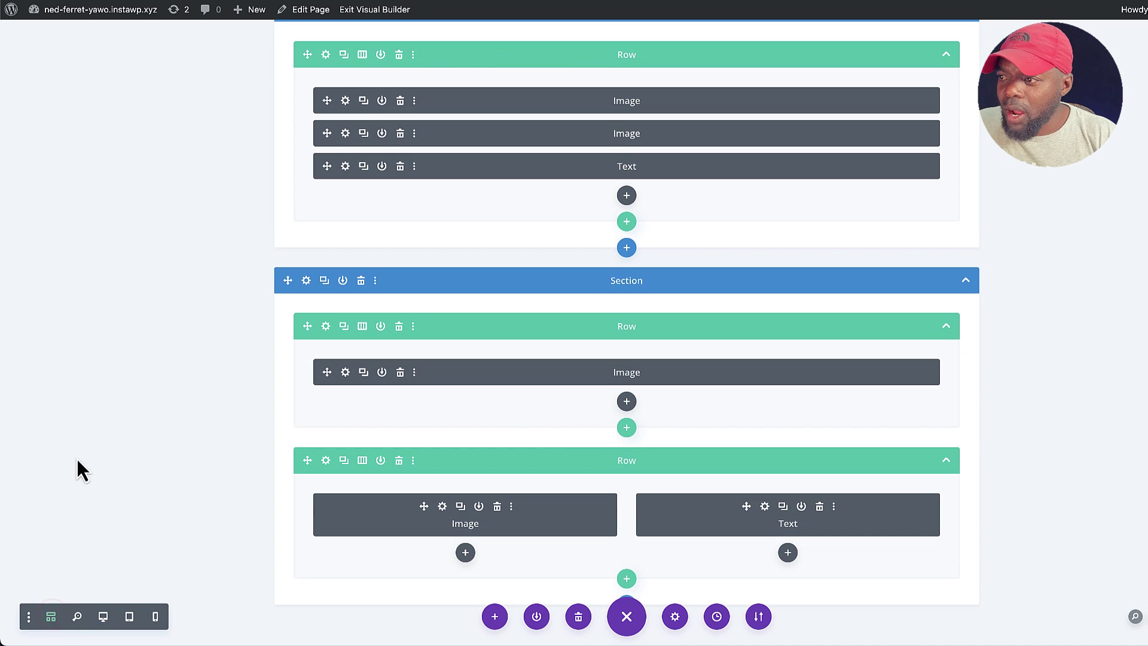
pyautogui.scroll(1, 113, 421)
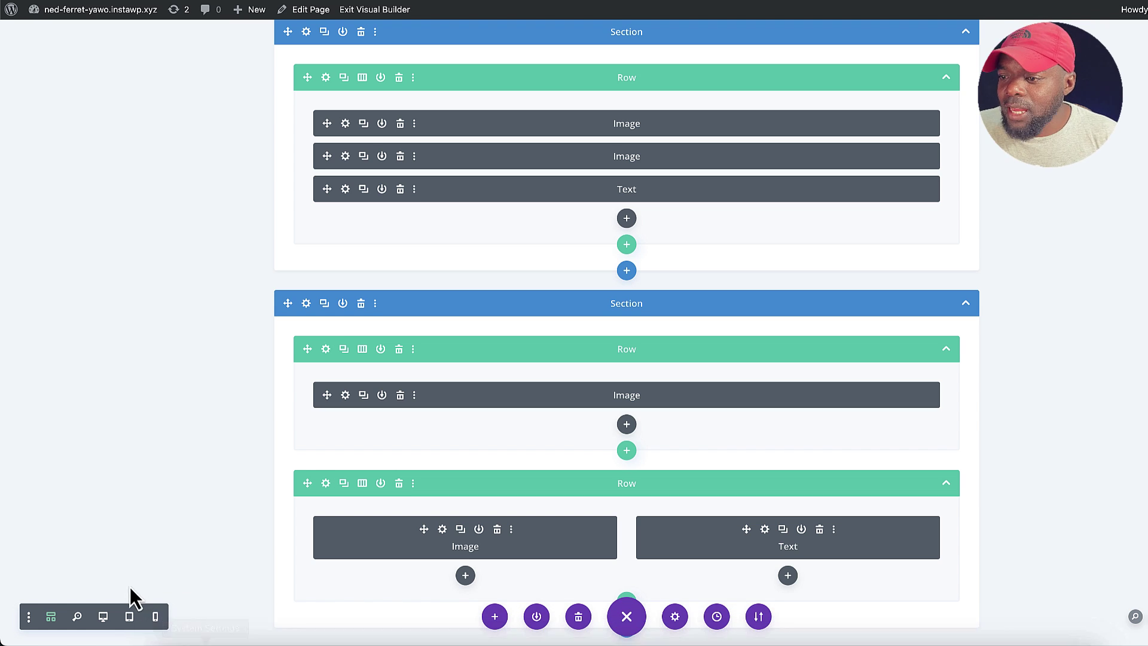
# Step: Return to desktop view, delete the old section and add a single-column row
pyautogui.click(104, 617)
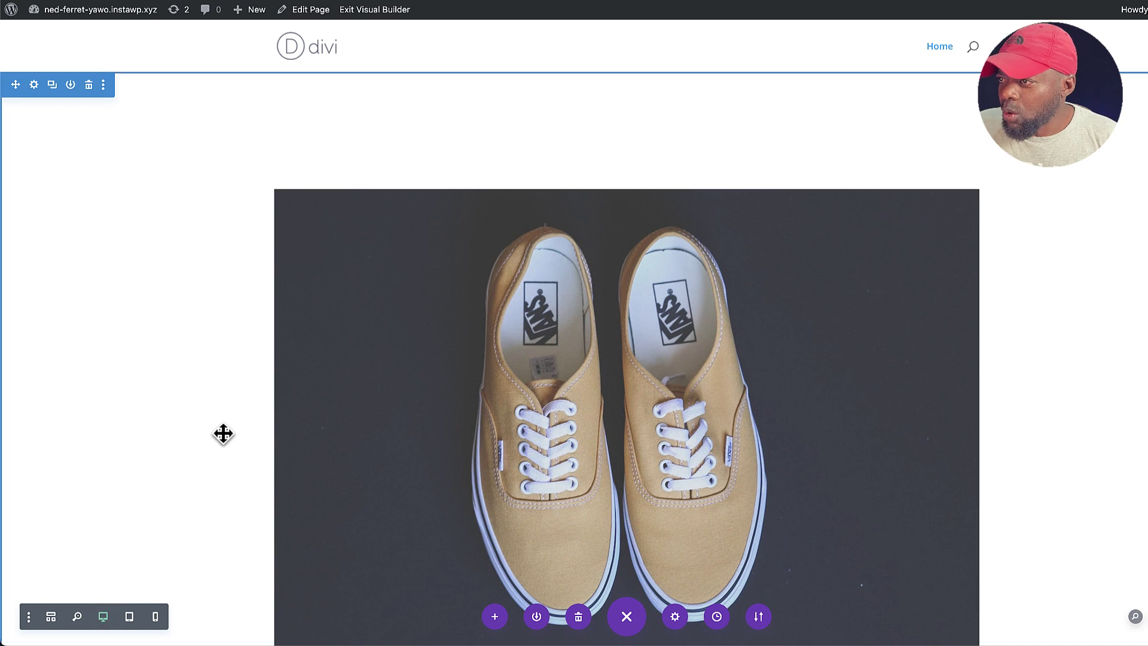
pyautogui.click(89, 85)
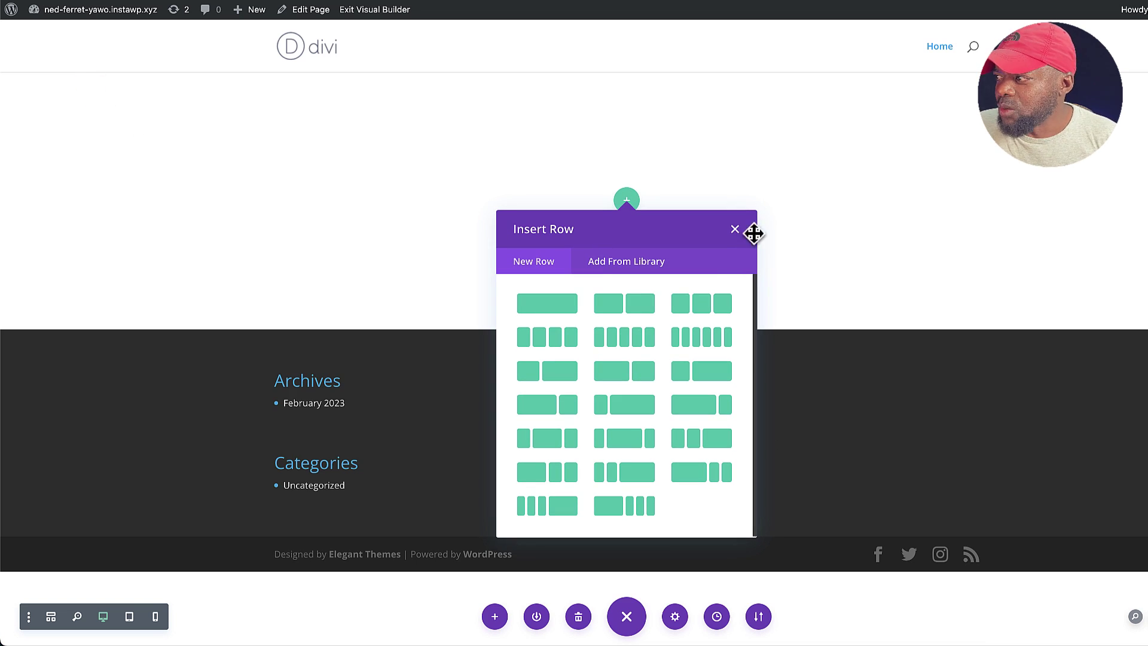
pyautogui.click(735, 230)
pyautogui.click(628, 201)
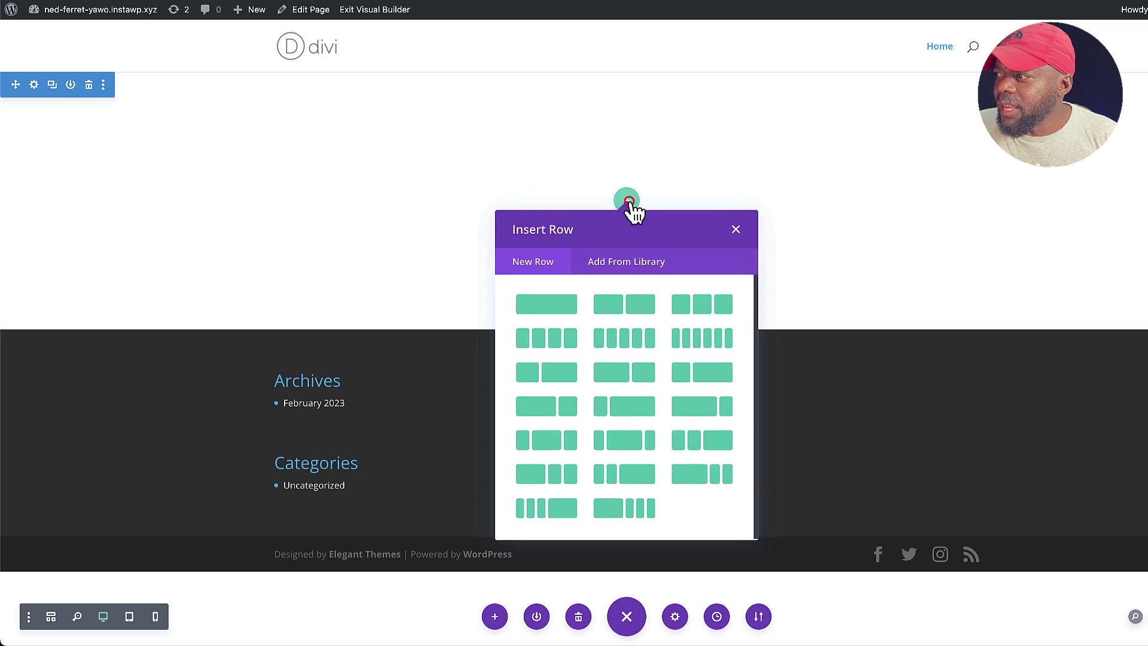
pyautogui.click(559, 303)
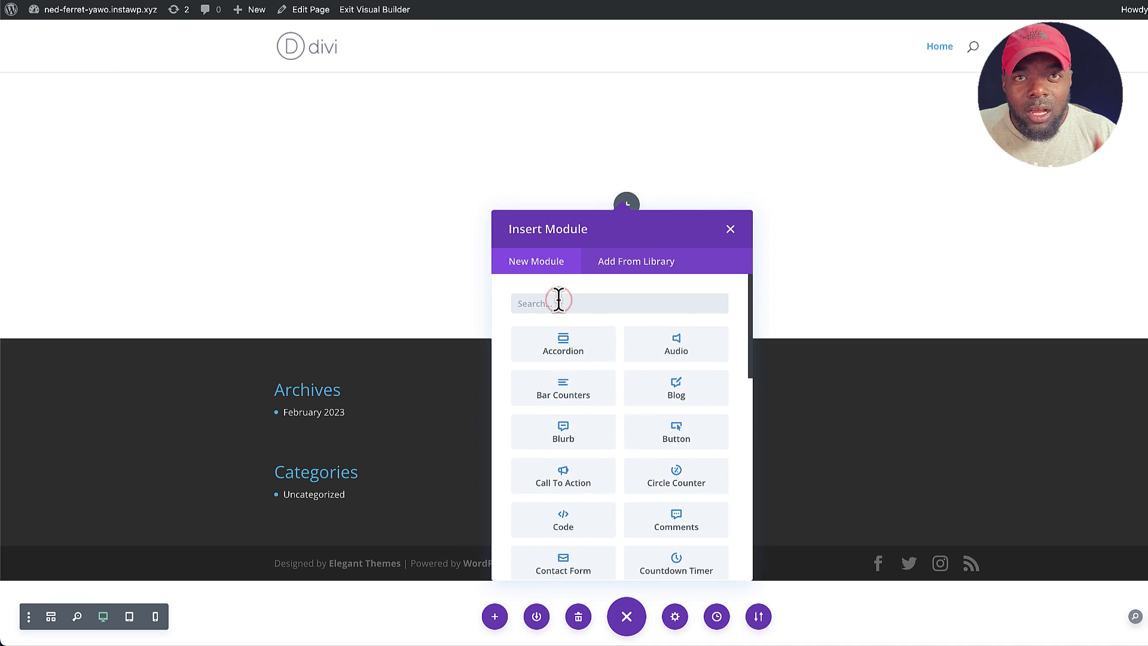
# Step: Insert an Image module with the tan Vans shoe photo and save it
pyautogui.click(612, 304)
pyautogui.write('image')
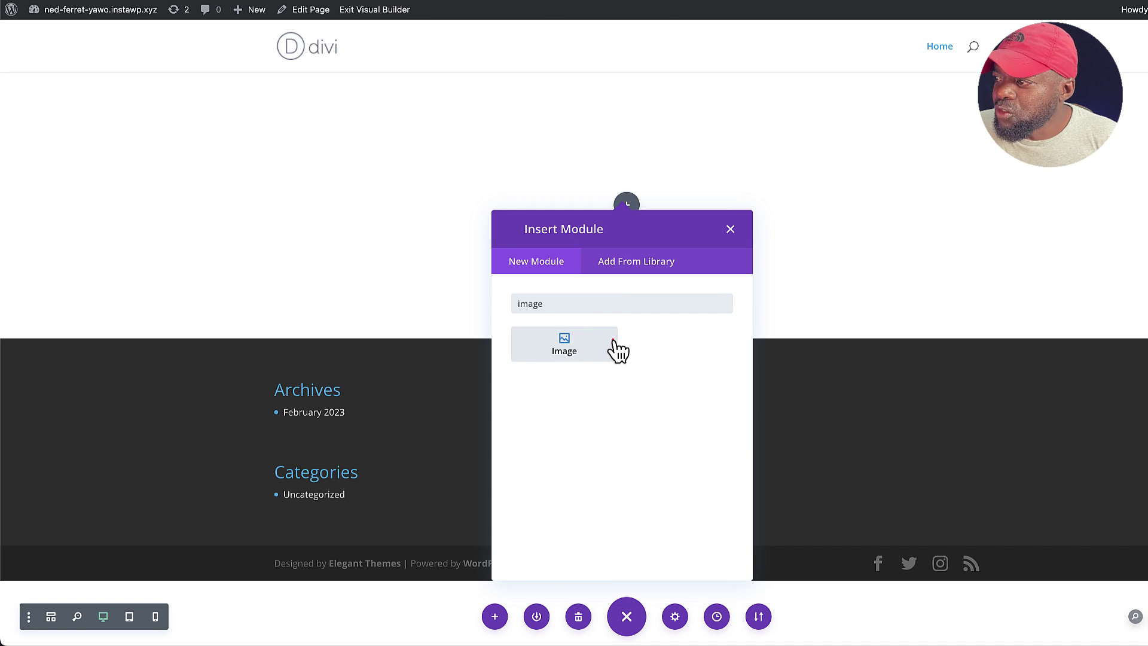
pyautogui.click(615, 346)
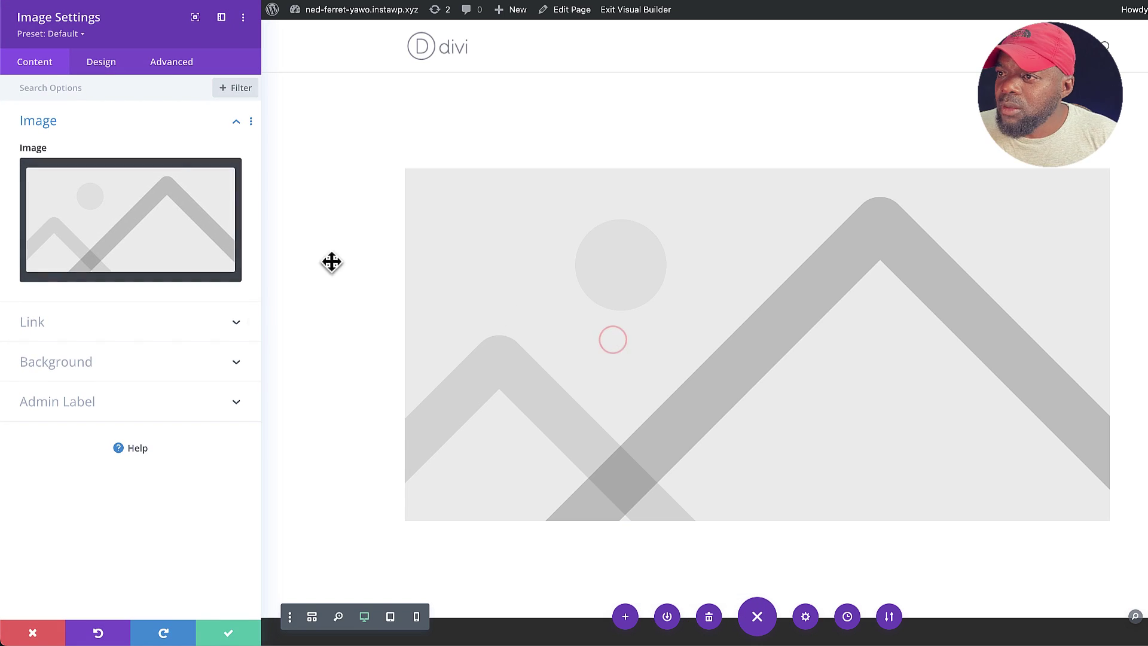
pyautogui.click(174, 221)
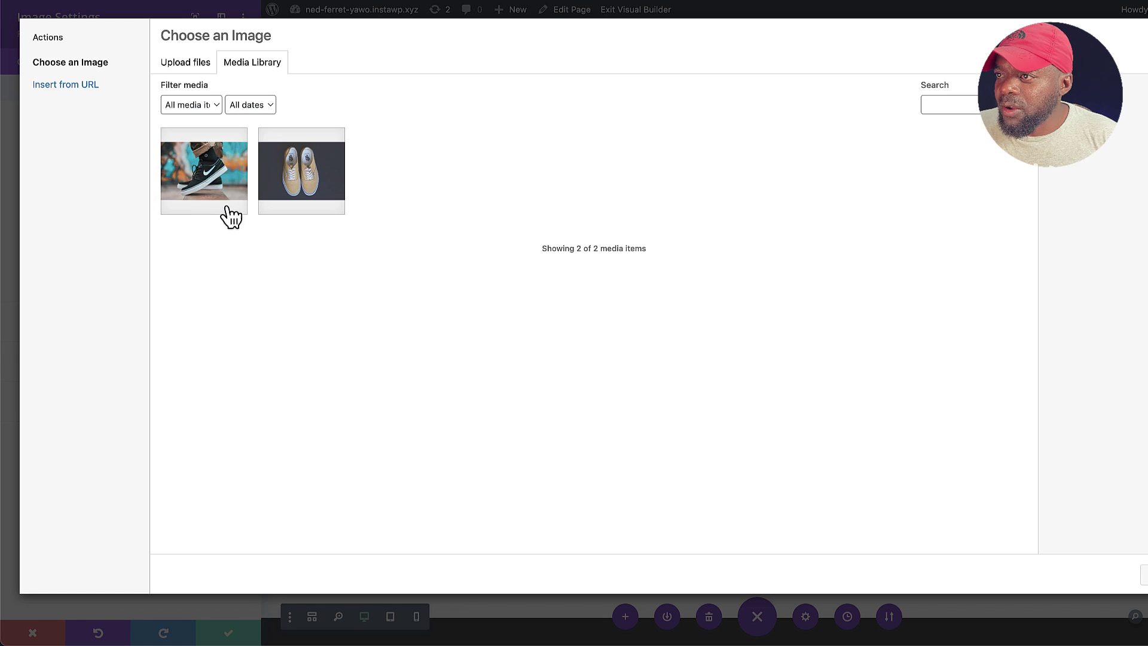
pyautogui.click(277, 186)
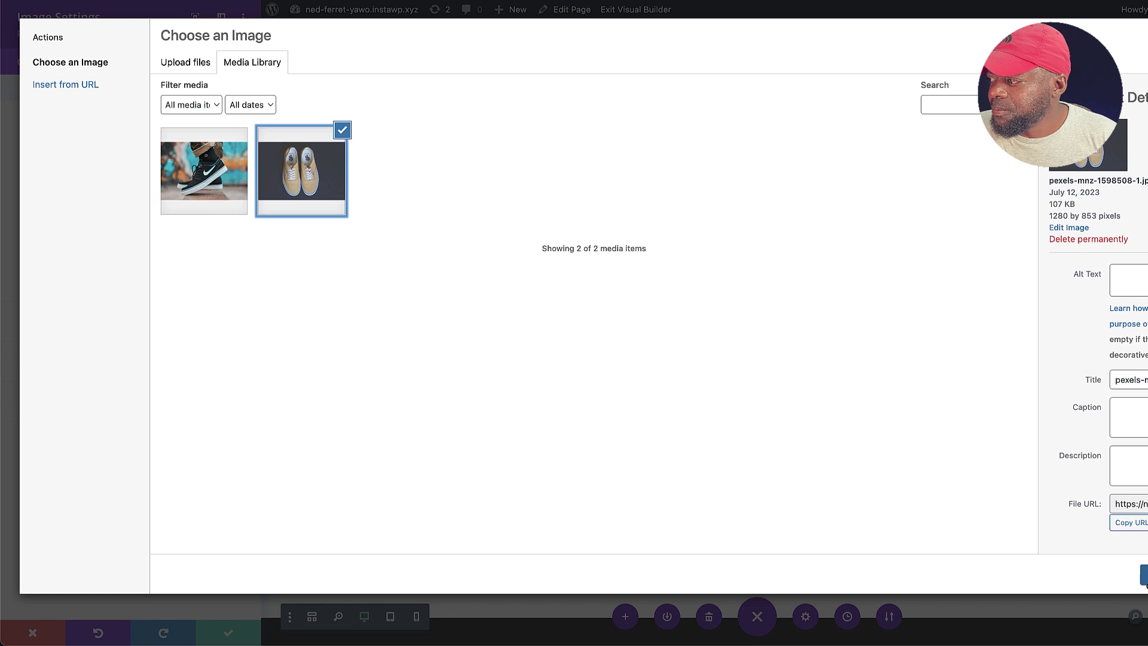
pyautogui.click(1144, 575)
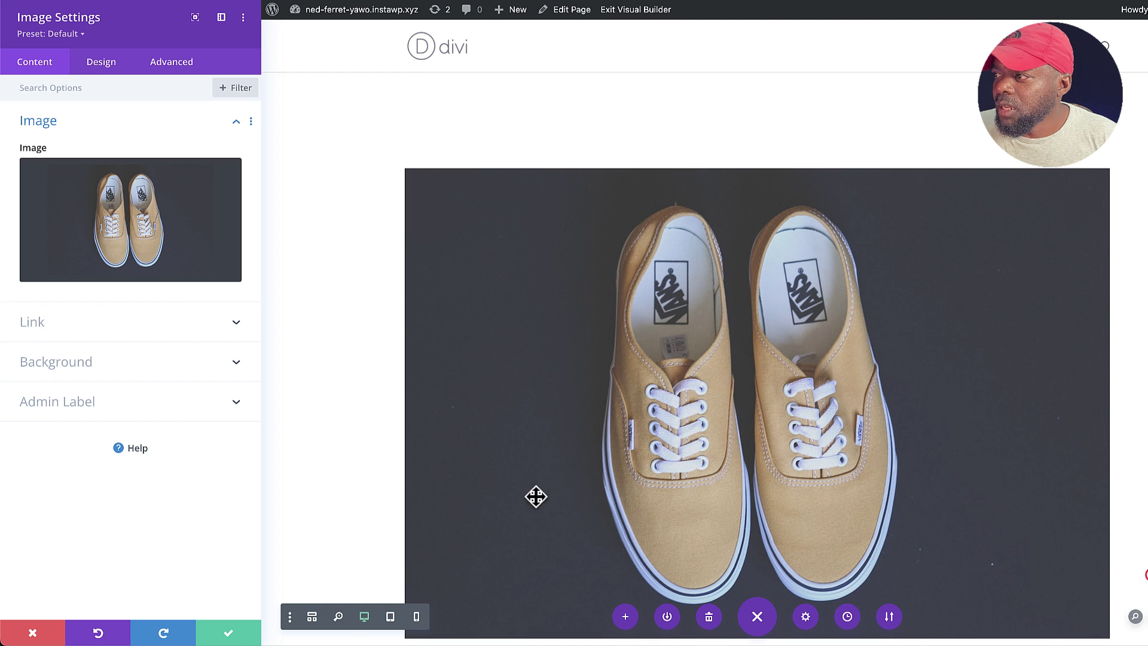
pyautogui.click(235, 633)
# Step: Duplicate the Vans image module and swap the copy's photo to the black Nike sneaker
pyautogui.scroll(-3, 626, 261)
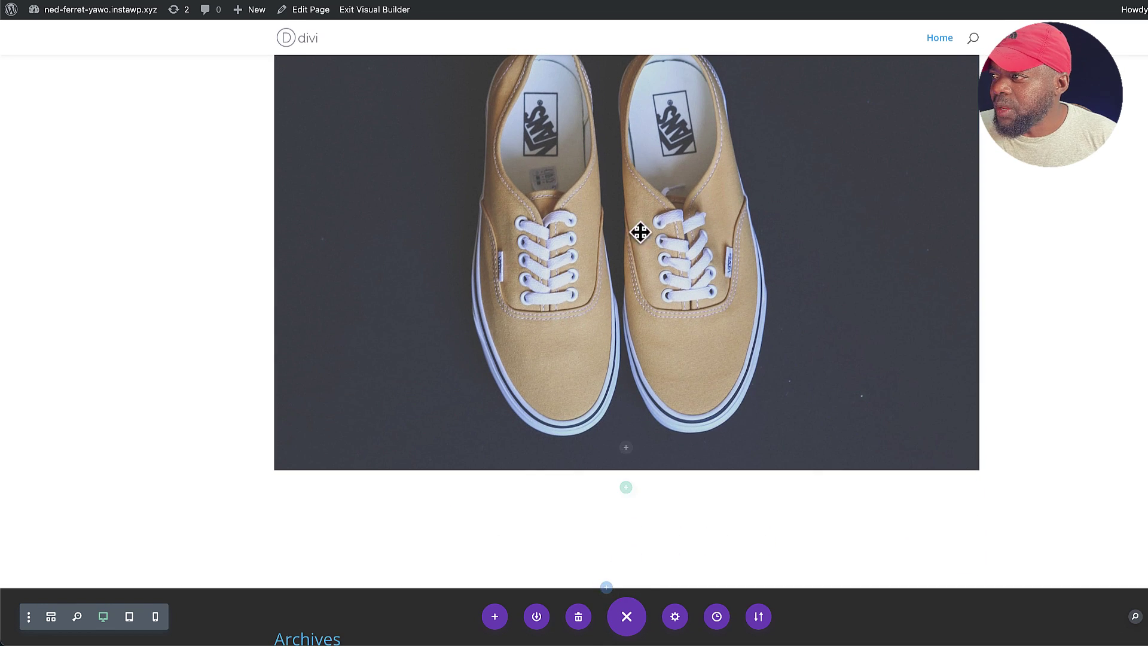
pyautogui.scroll(1, 637, 242)
pyautogui.moveTo(636, 251)
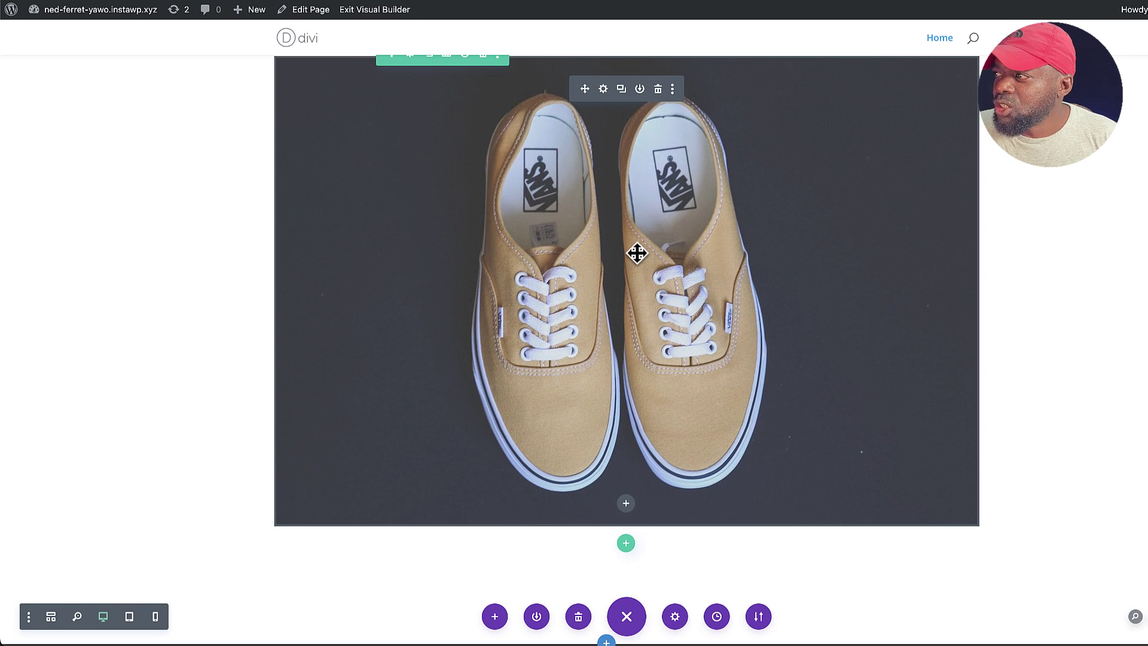
pyautogui.click(622, 89)
pyautogui.scroll(-6, 599, 389)
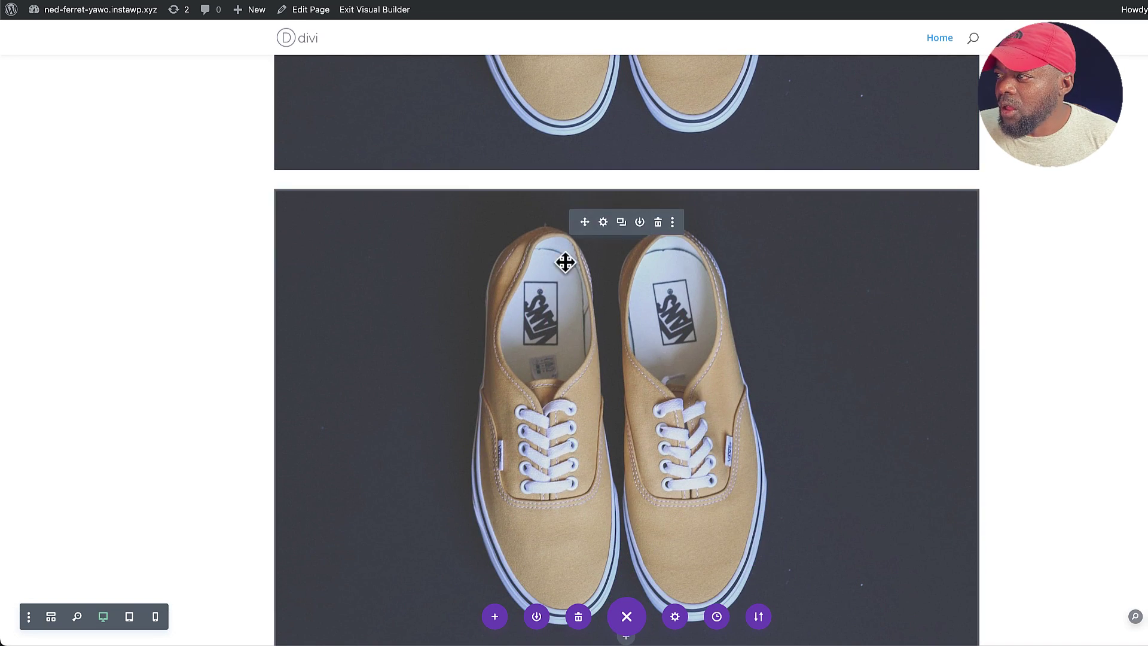
pyautogui.click(604, 223)
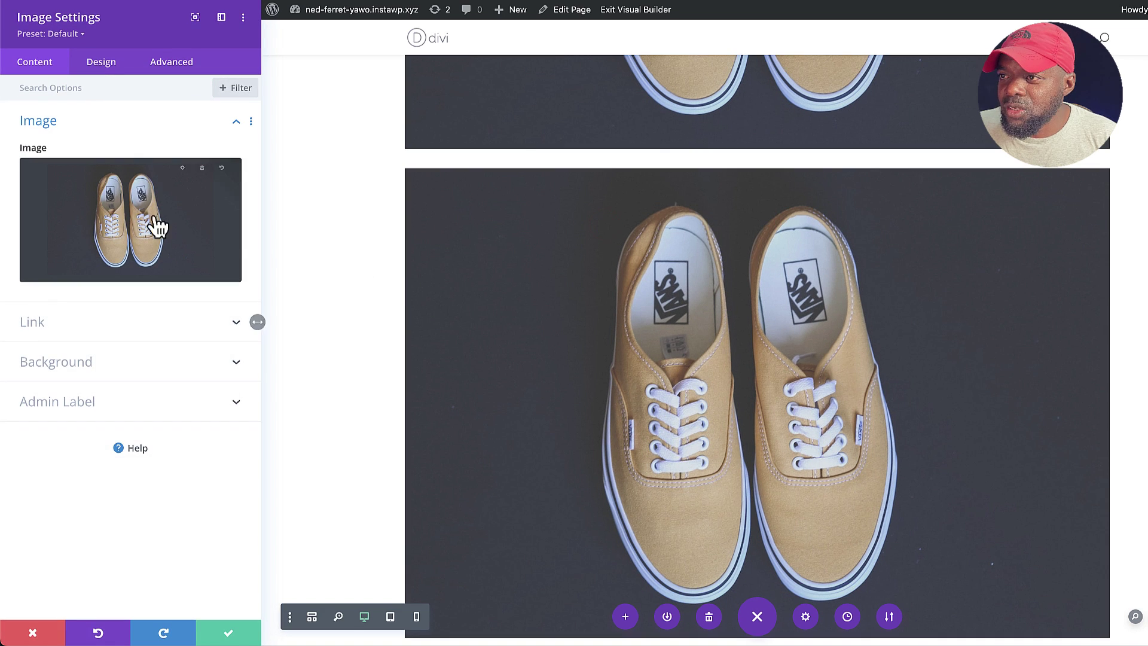
pyautogui.click(127, 214)
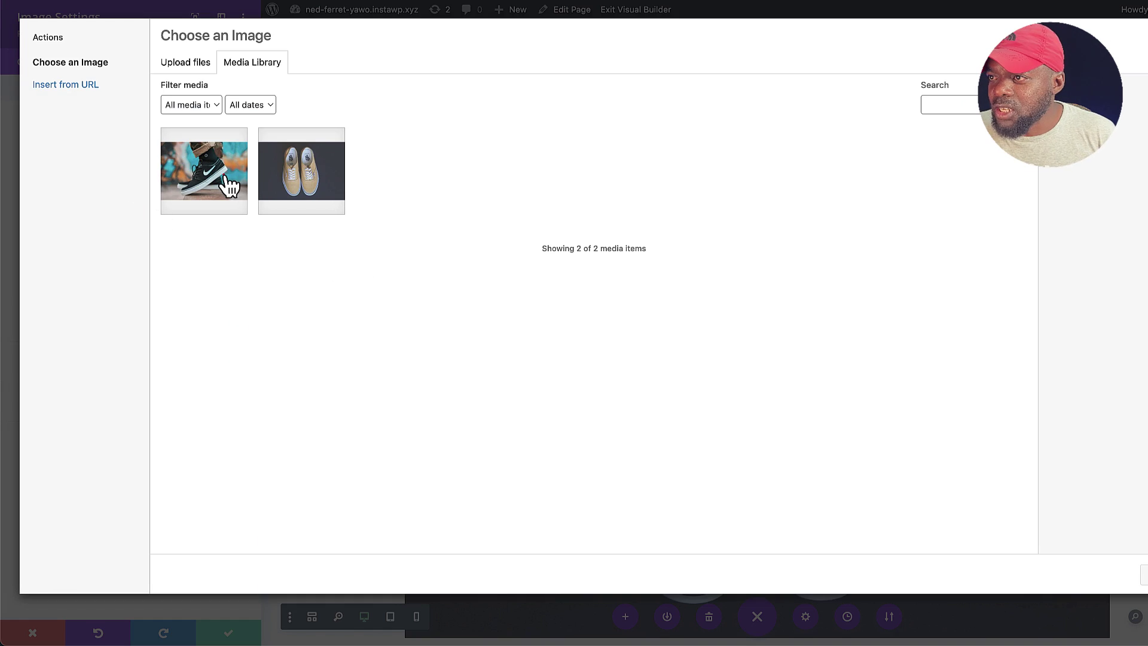
pyautogui.click(224, 174)
pyautogui.doubleClick(230, 170)
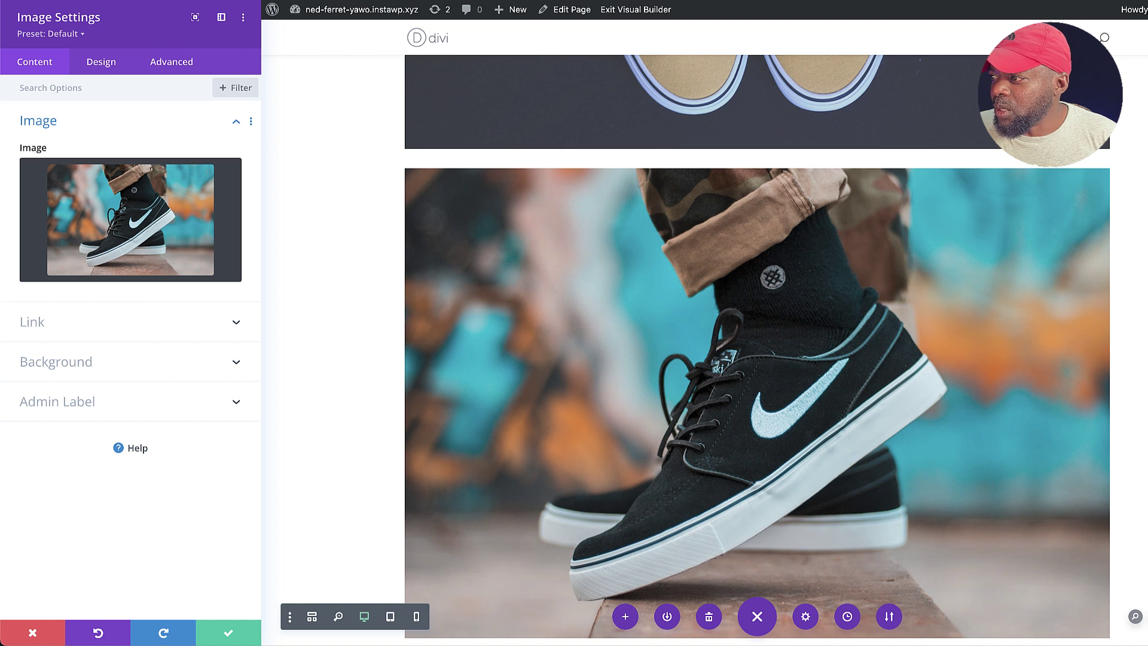
pyautogui.click(238, 632)
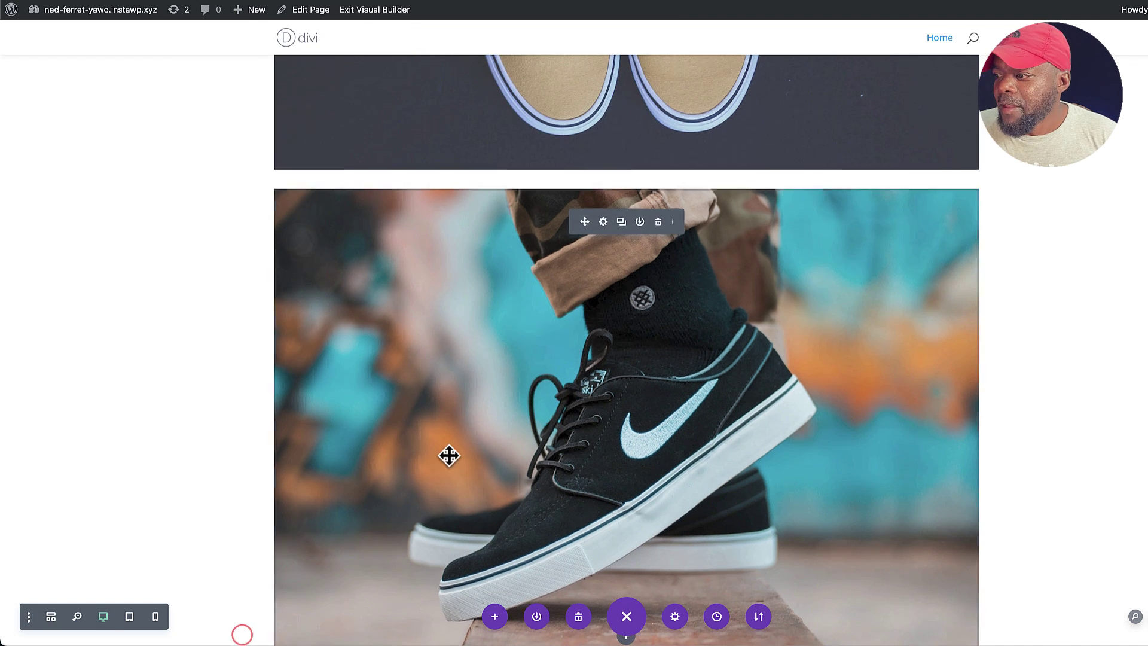
pyautogui.scroll(-5, 449, 457)
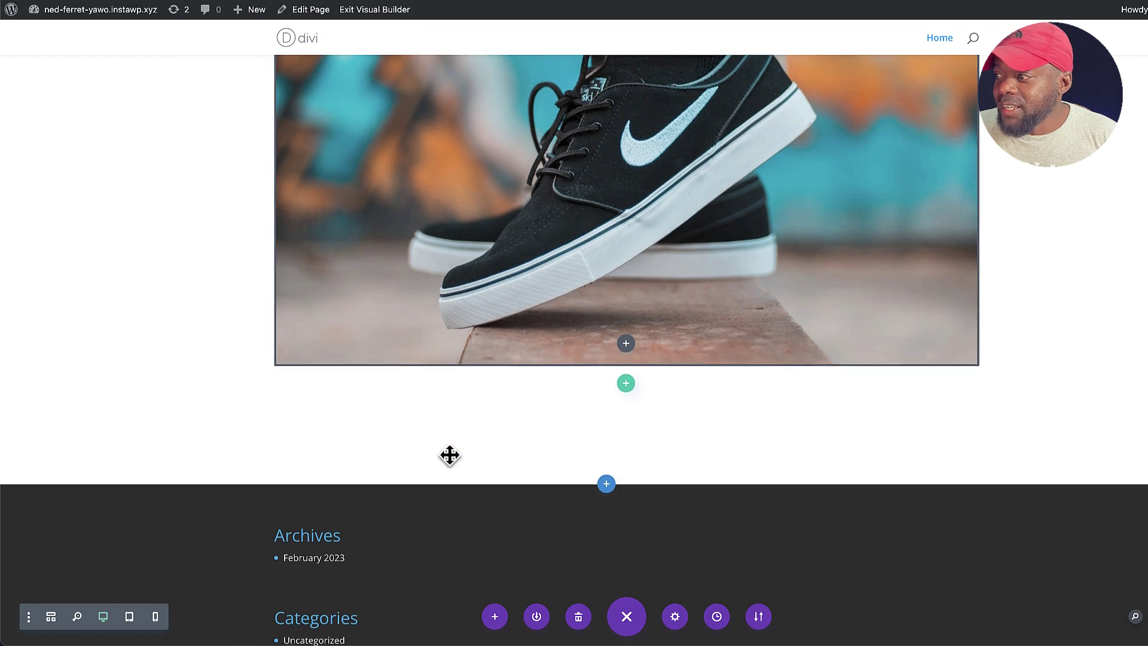
# Step: Insert a Text module below the Nike image
pyautogui.click(625, 340)
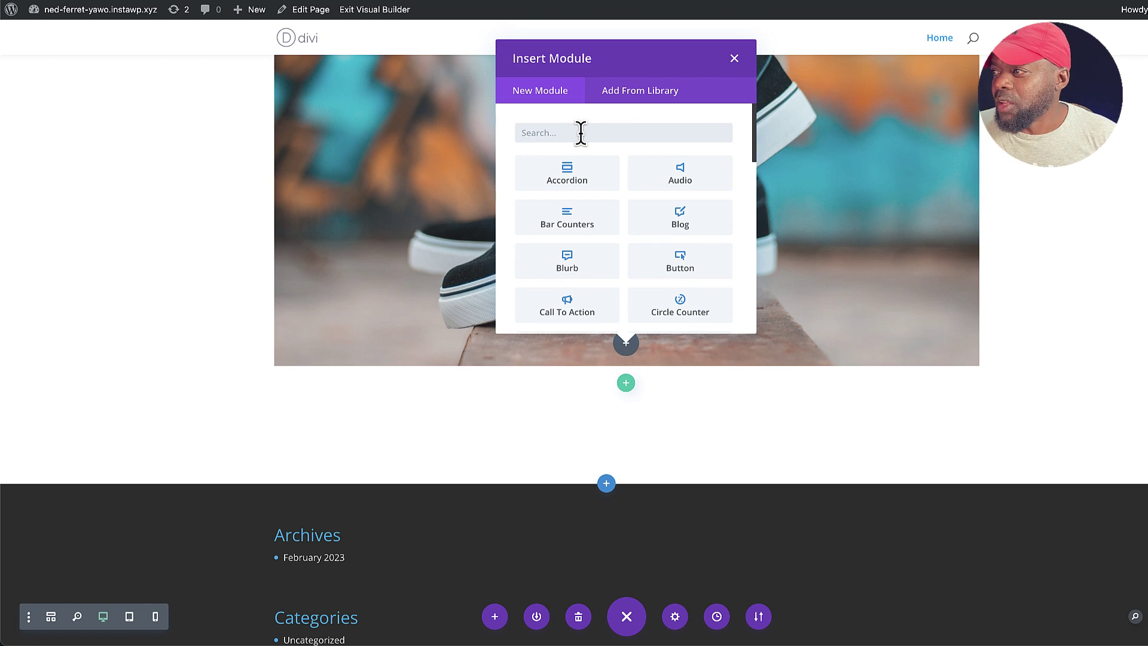
pyautogui.write('text')
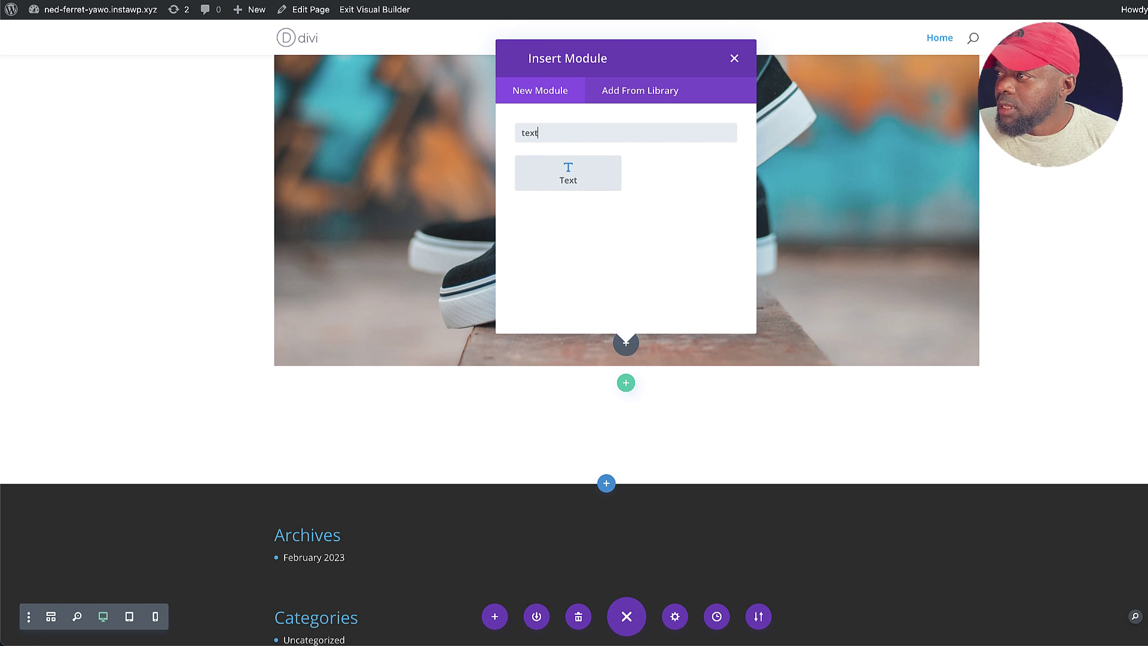
pyautogui.click(542, 178)
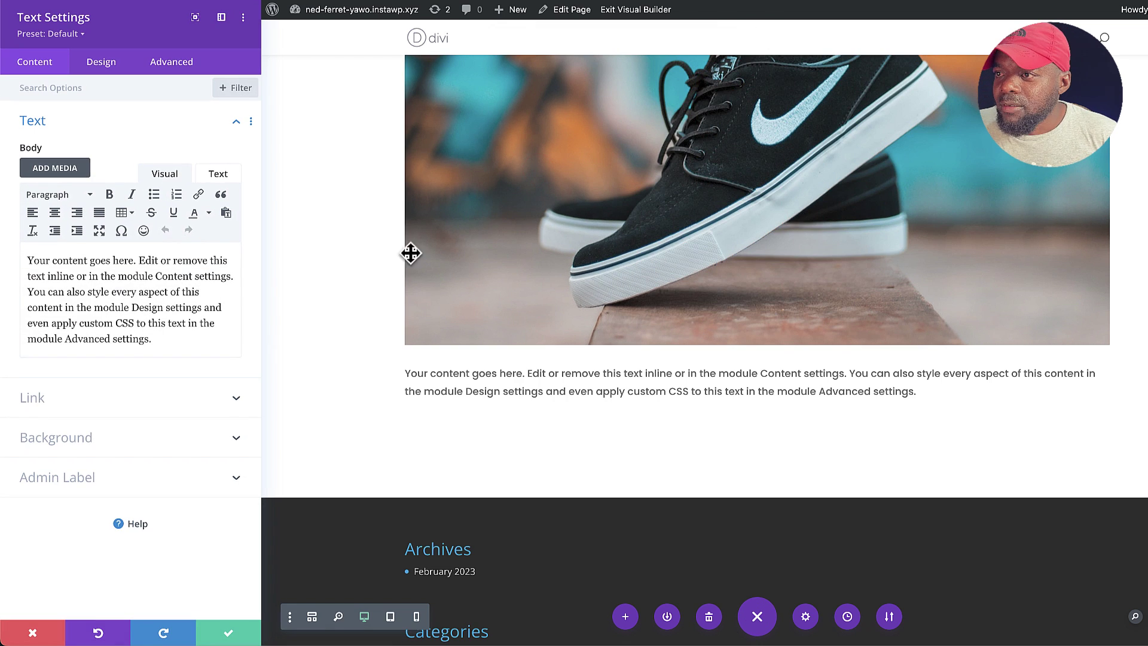
# Step: Split 'Your content goes here.' onto its own line, make it Heading 1, and save
pyautogui.click(139, 258)
pyautogui.press('Return')
pyautogui.moveTo(144, 260); pyautogui.dragTo(22, 249)
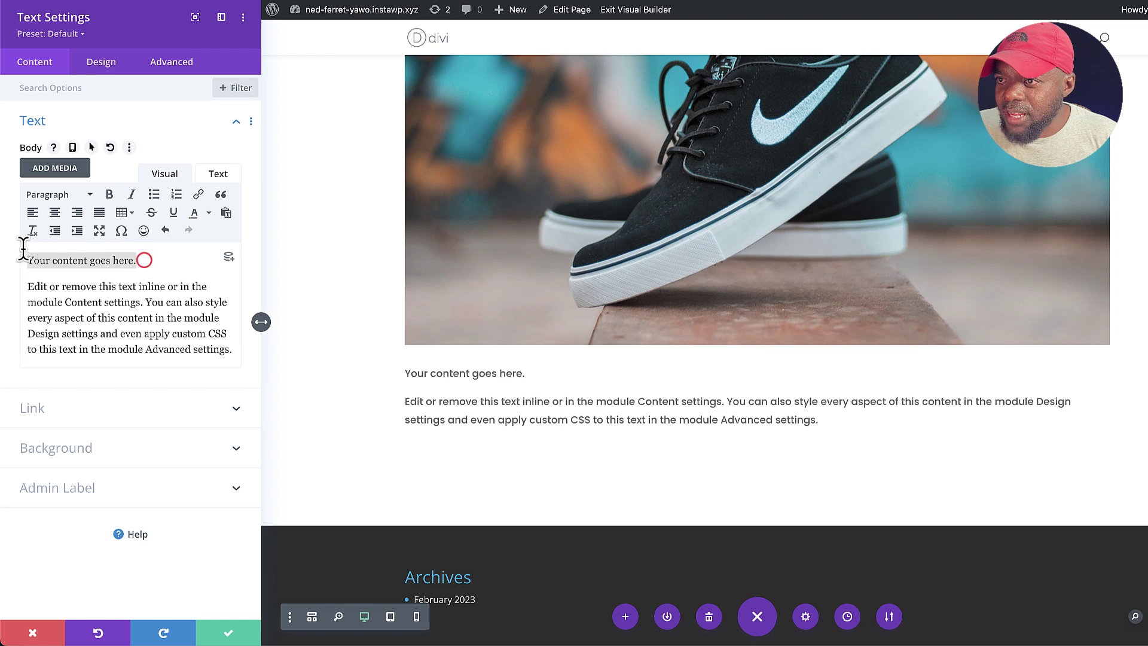
pyautogui.click(67, 197)
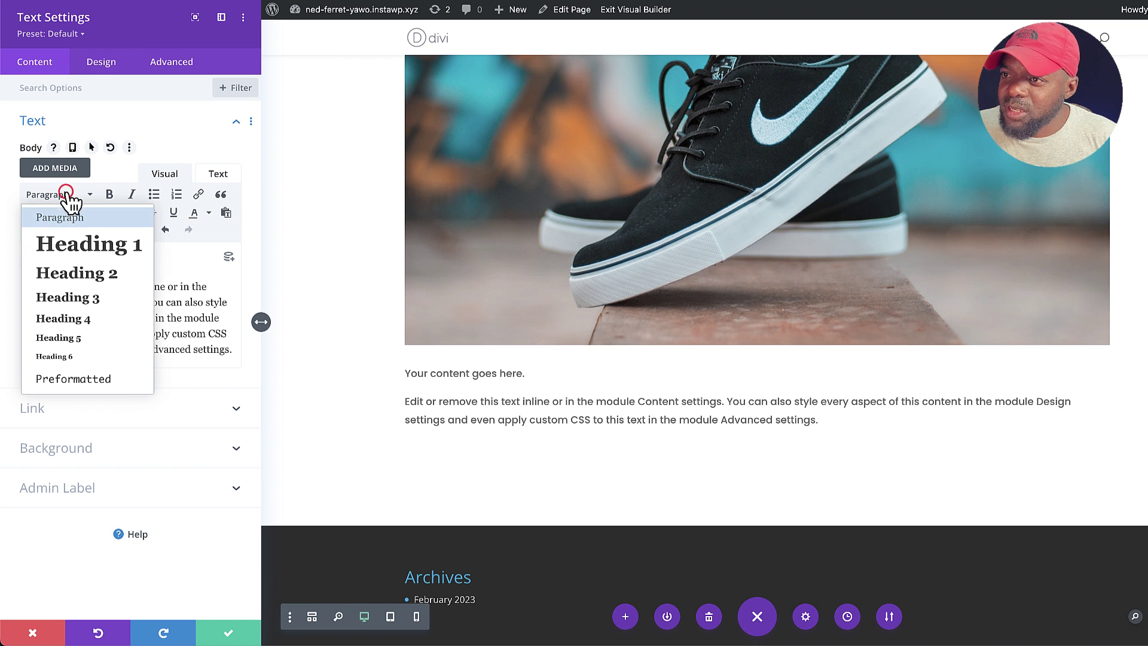
pyautogui.click(76, 245)
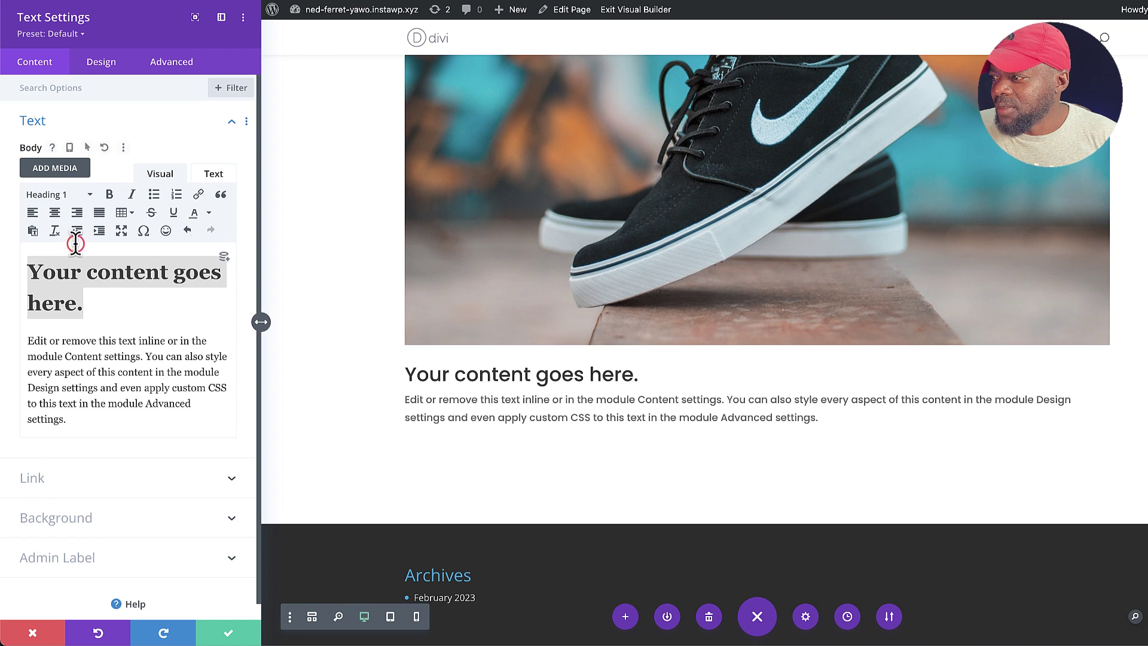
pyautogui.click(228, 632)
pyautogui.scroll(10, 233, 428)
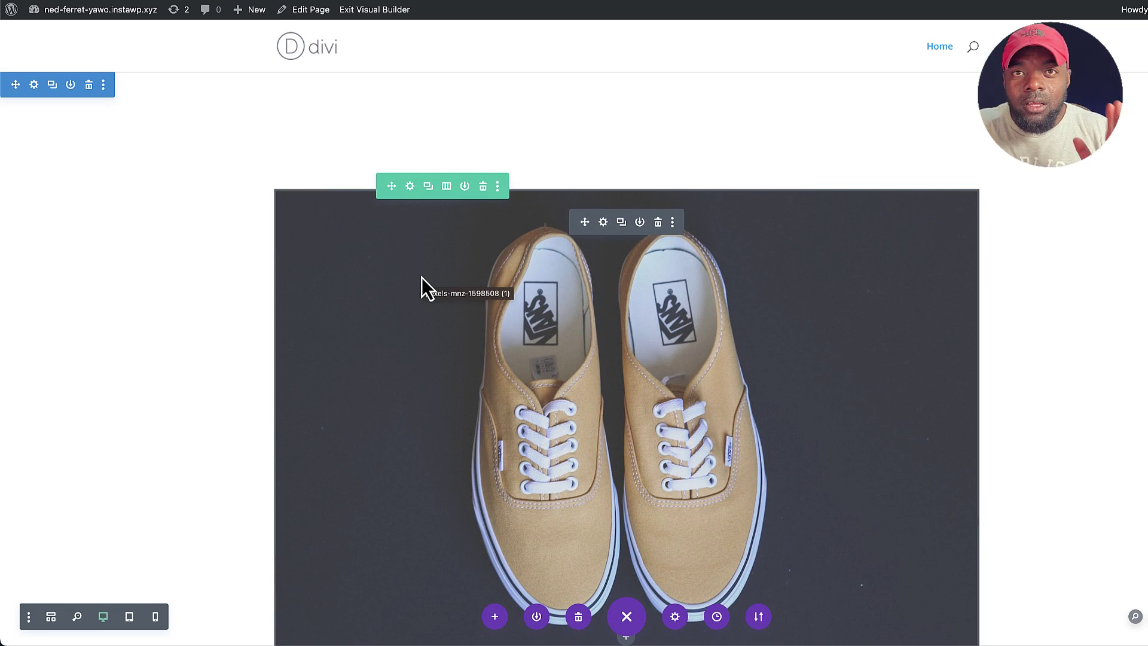
# Step: Paste 'display: flex;' into the column's Advanced Custom CSS Main Element field
pyautogui.click(410, 186)
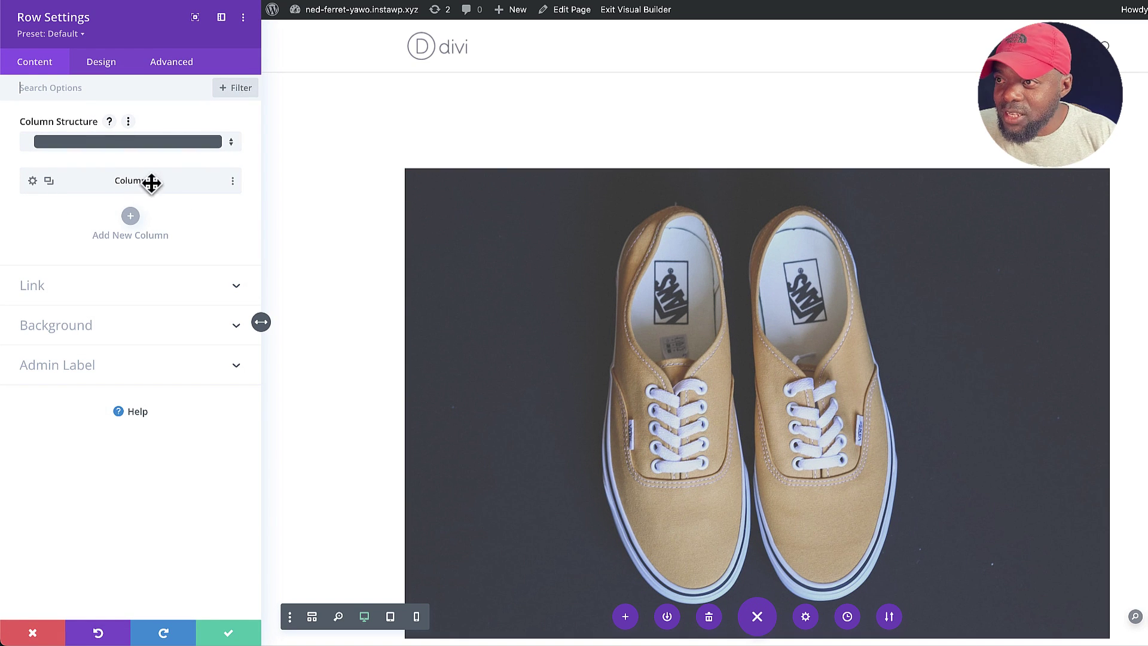
pyautogui.click(33, 181)
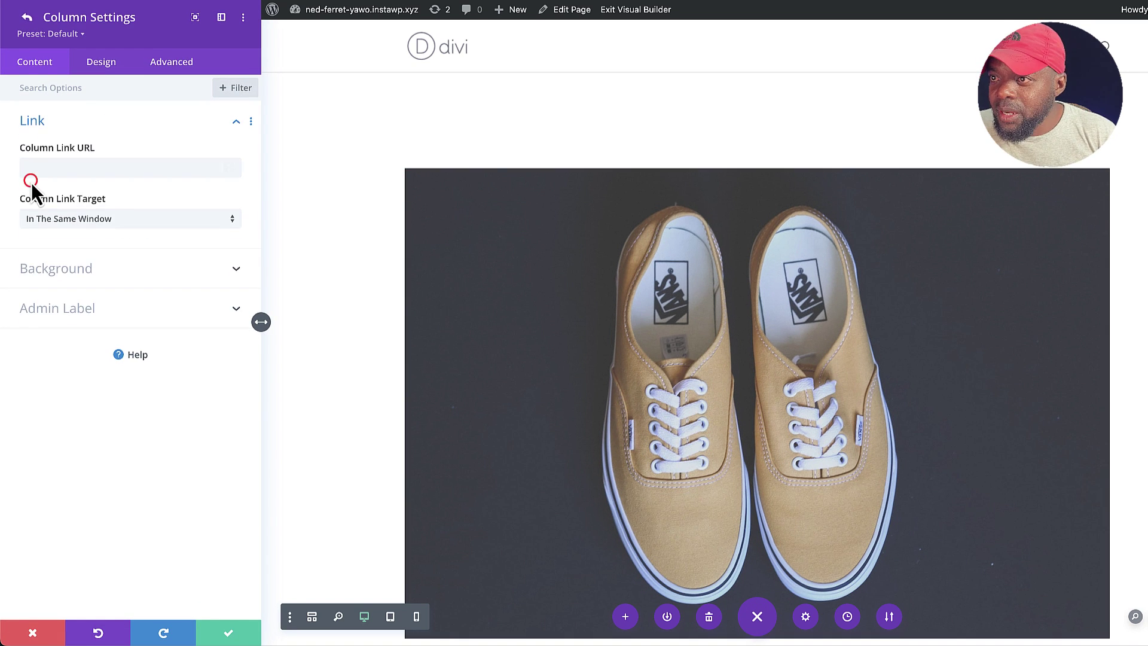
pyautogui.click(173, 61)
pyautogui.click(71, 162)
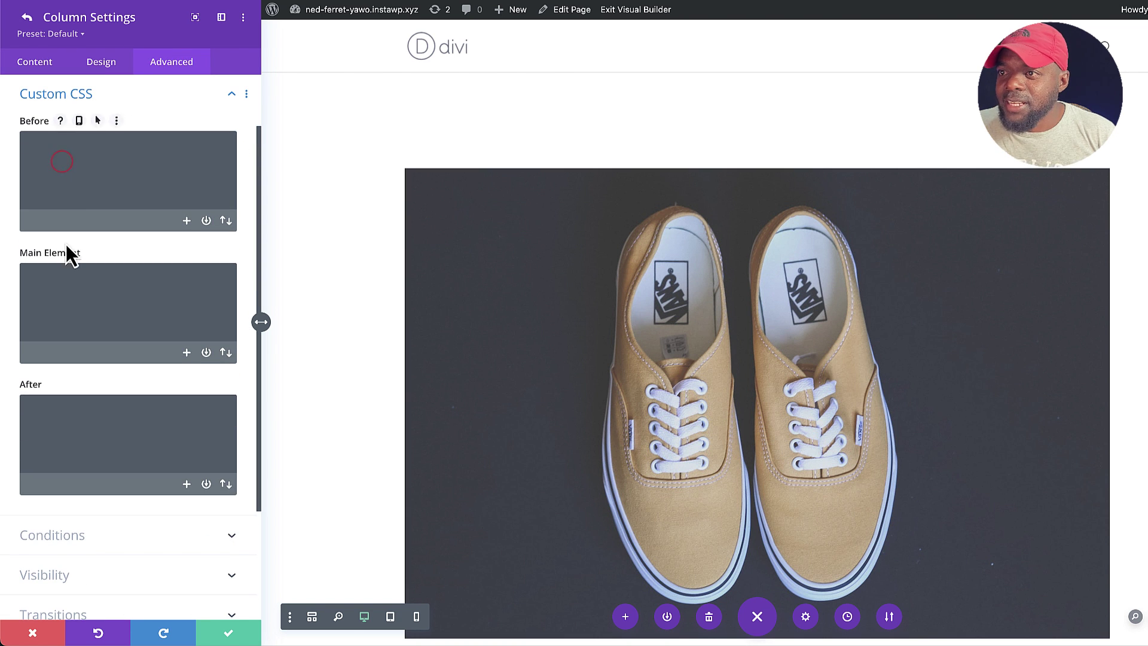
pyautogui.click(72, 297)
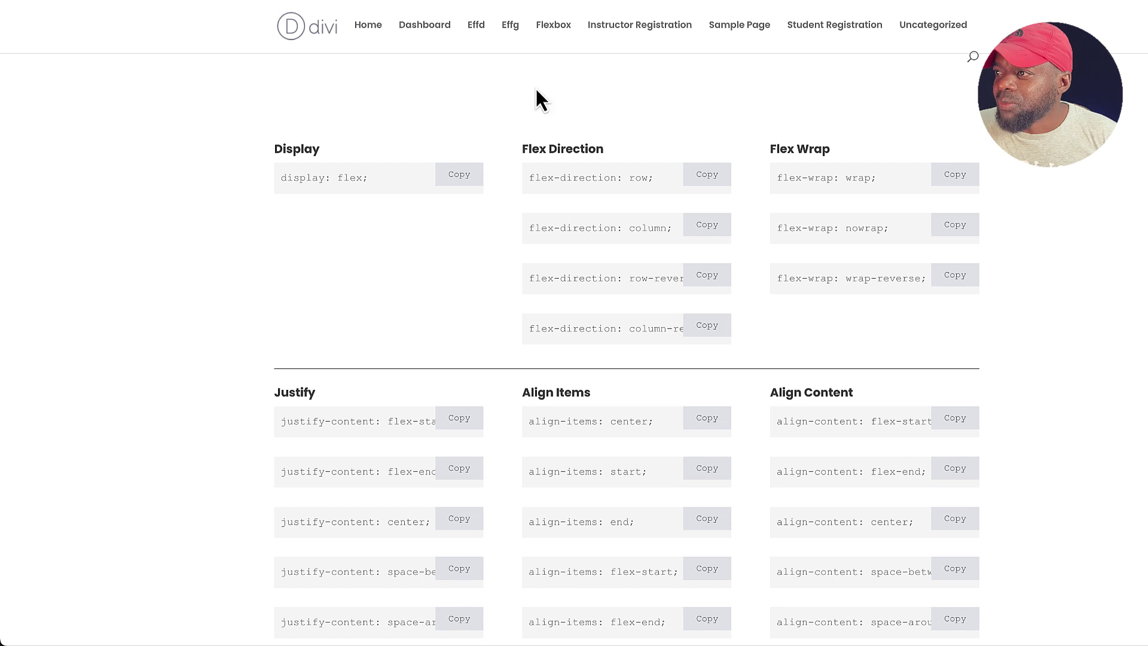
pyautogui.click(443, 175)
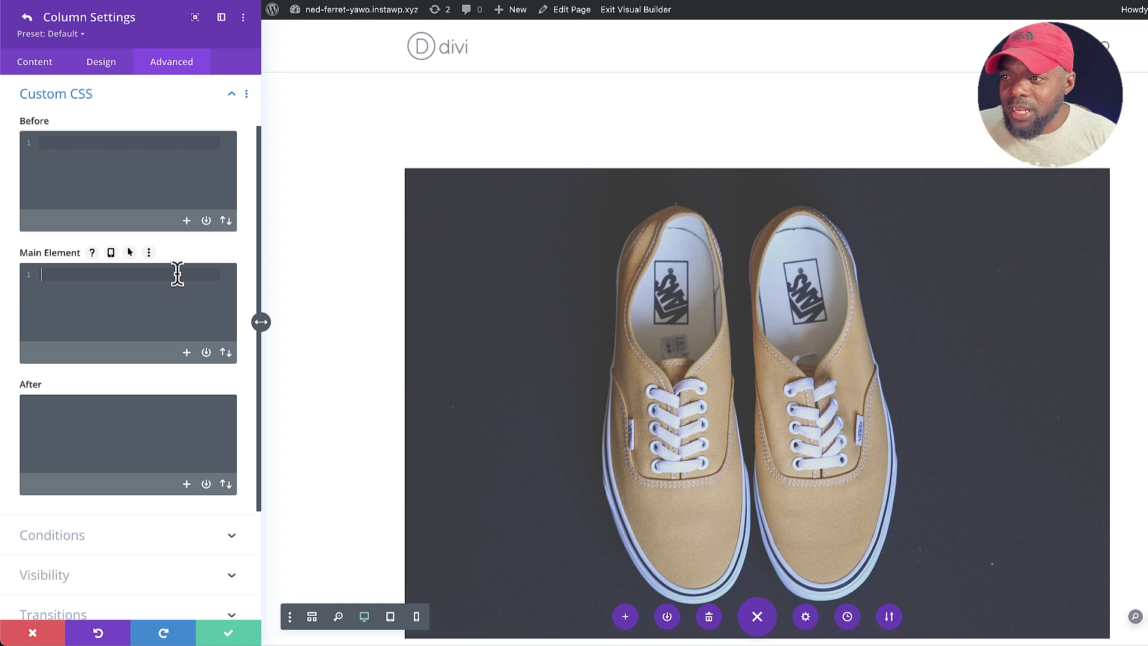
pyautogui.press('super+v')
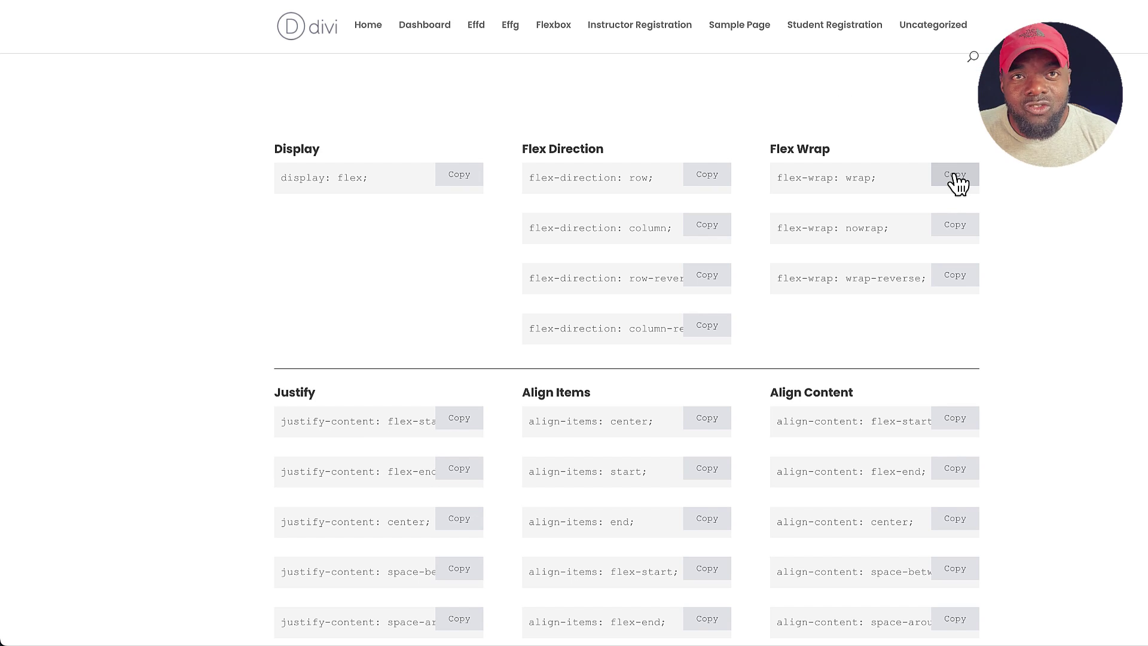
# Step: Add 'flex-wrap: wrap;' as a second CSS line and save the column settings
pyautogui.click(953, 175)
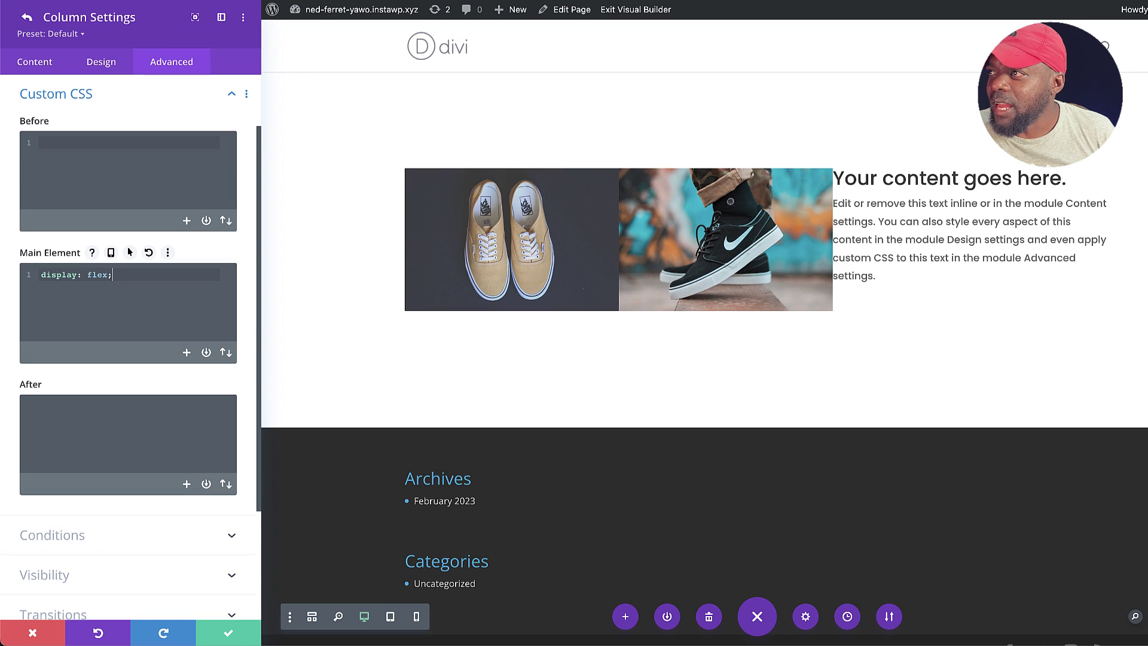
pyautogui.press('Return')
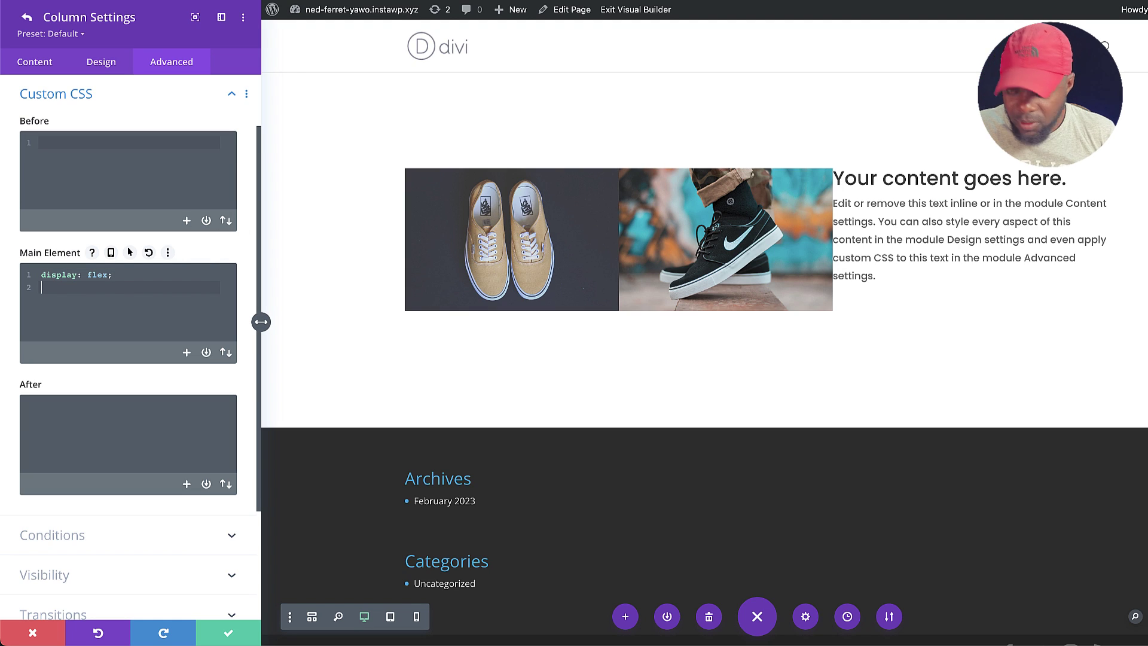
pyautogui.press('super+v')
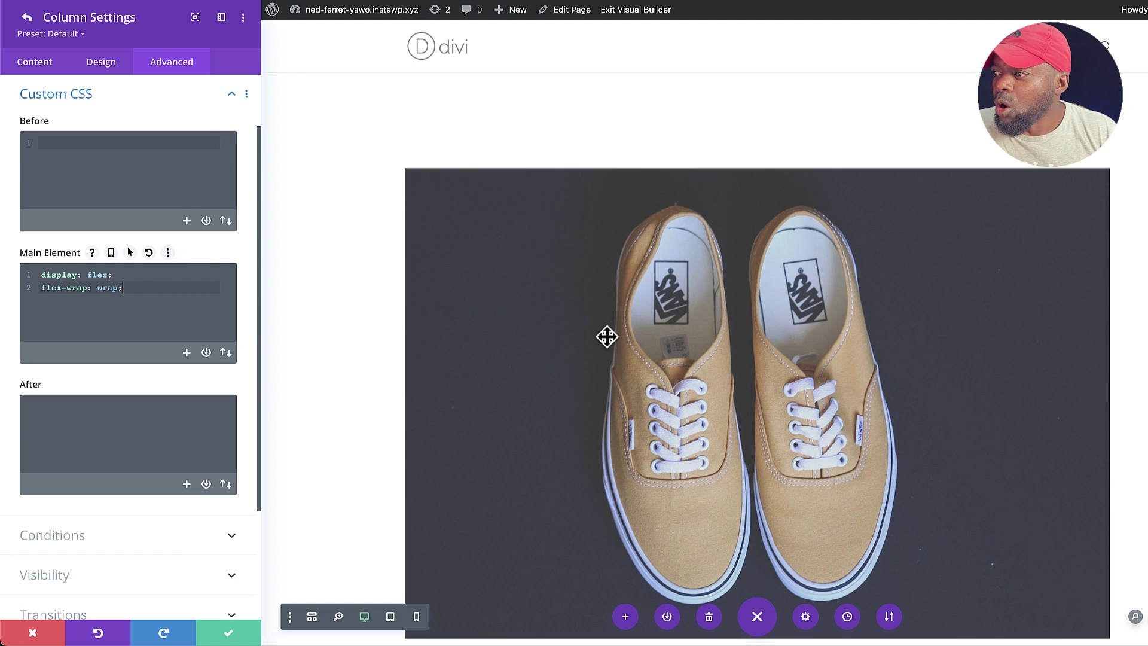
pyautogui.scroll(-6, 606, 337)
pyautogui.scroll(-6, 606, 336)
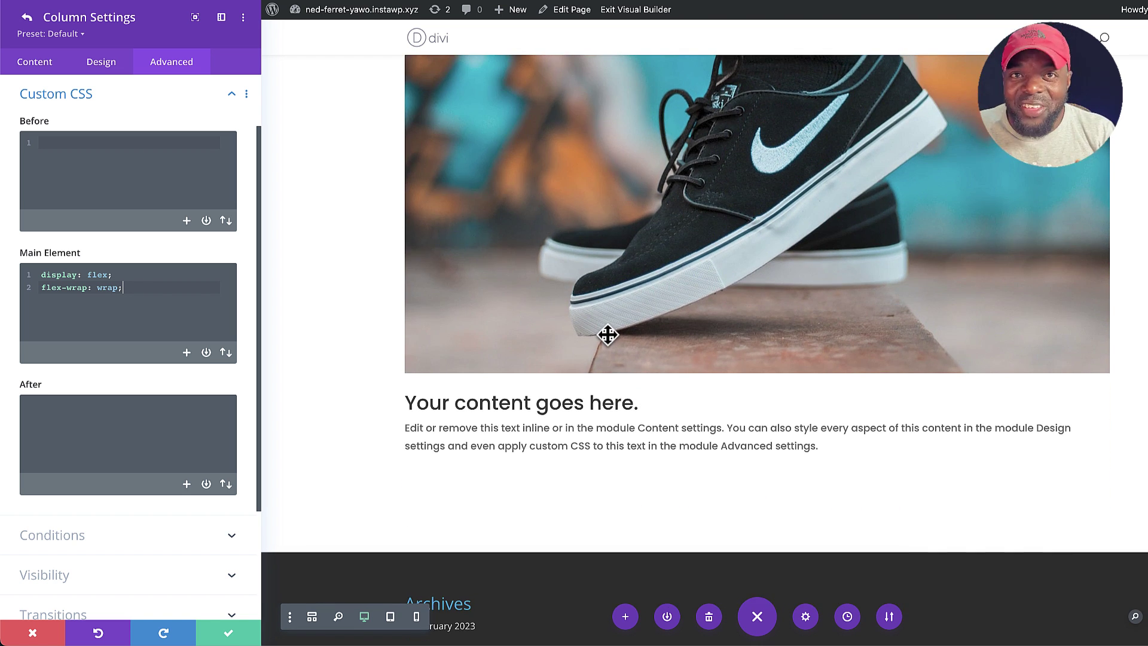
pyautogui.scroll(5, 607, 335)
pyautogui.scroll(5, 608, 334)
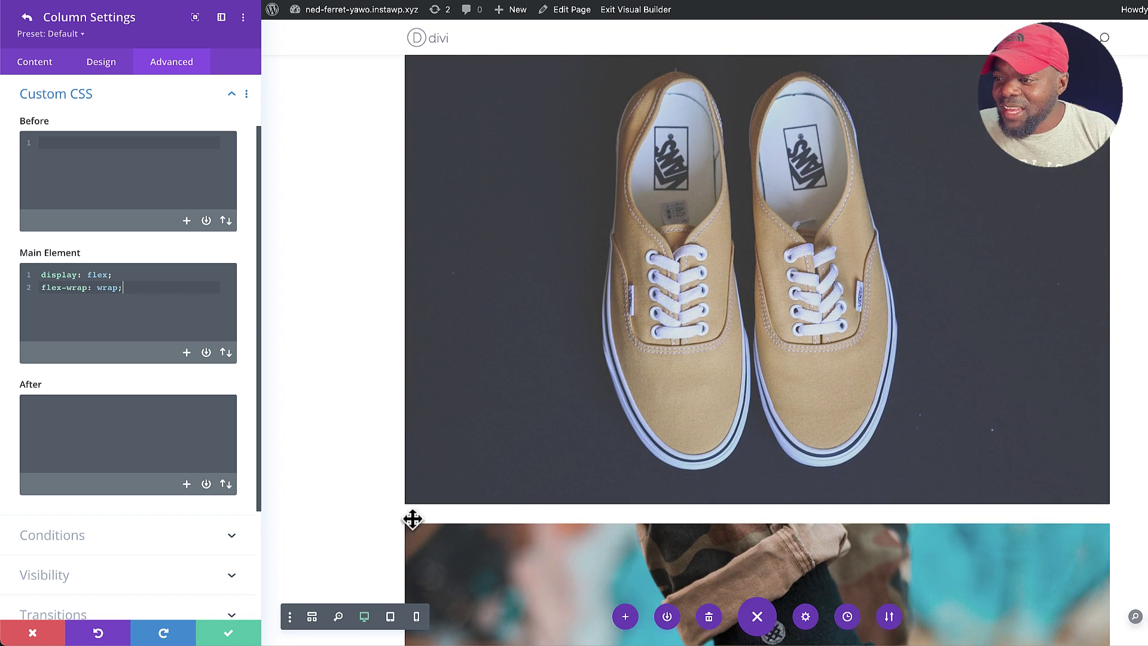
pyautogui.click(235, 635)
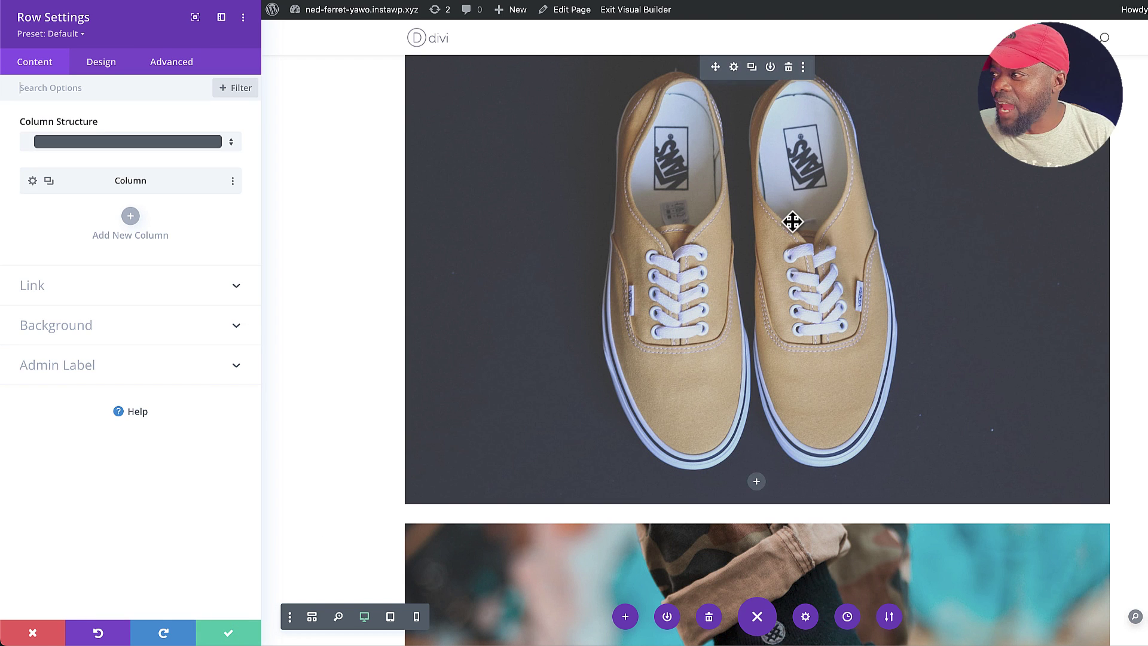
# Step: Save the row settings and set the Vans image's Sizing width to 100%
pyautogui.click(231, 637)
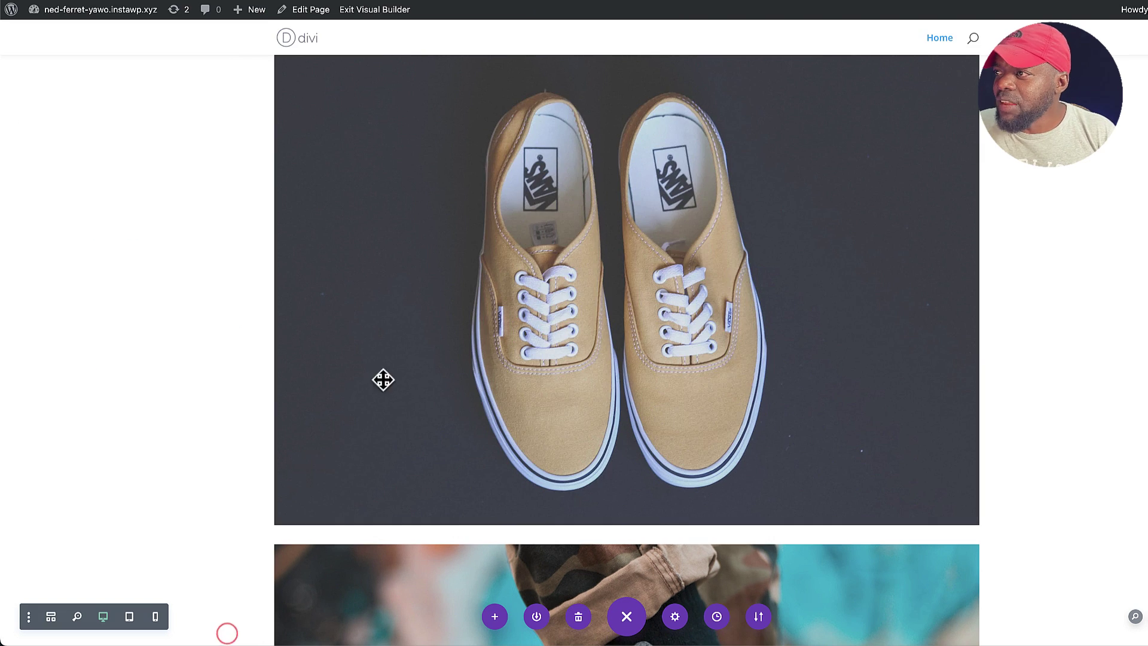
pyautogui.scroll(2, 485, 302)
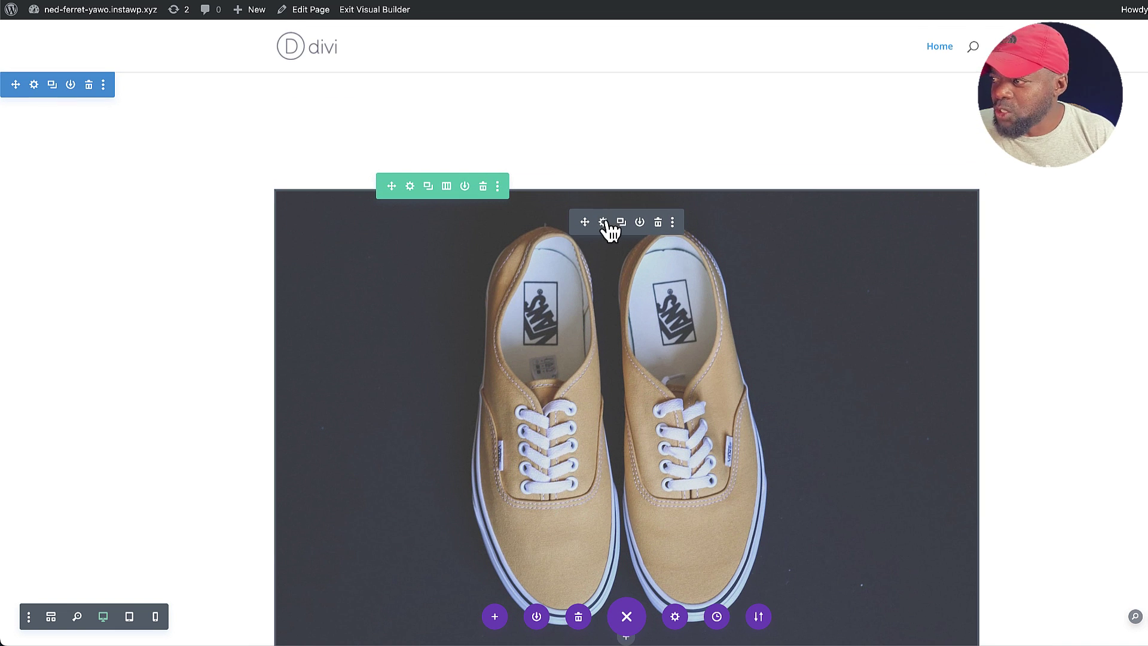
pyautogui.click(604, 222)
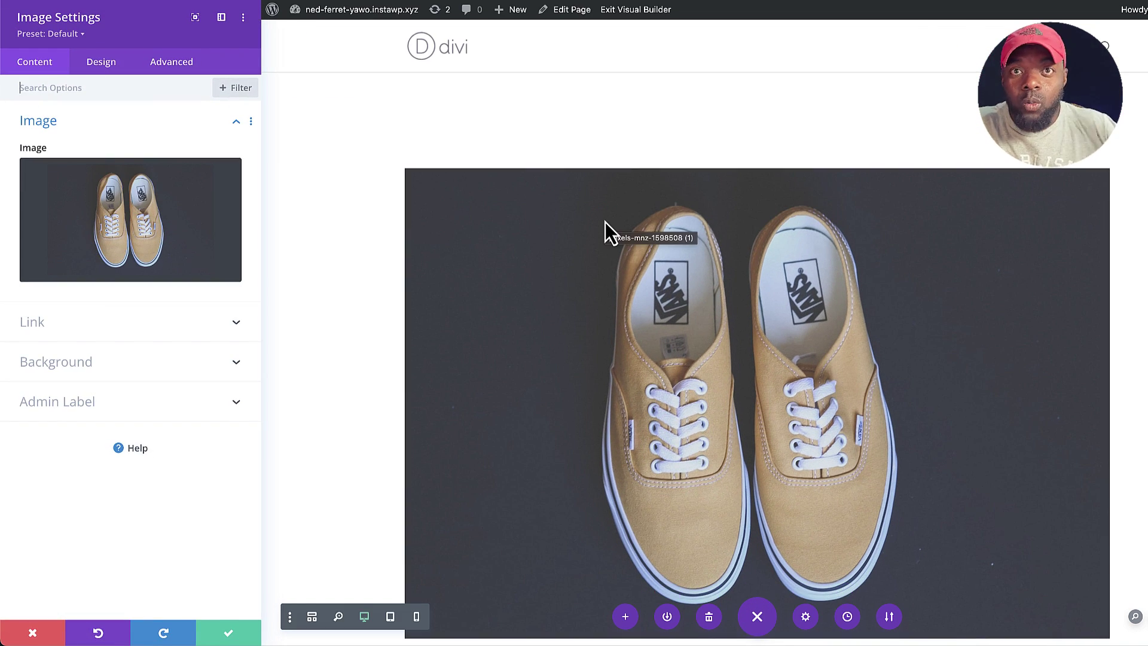
pyautogui.click(114, 63)
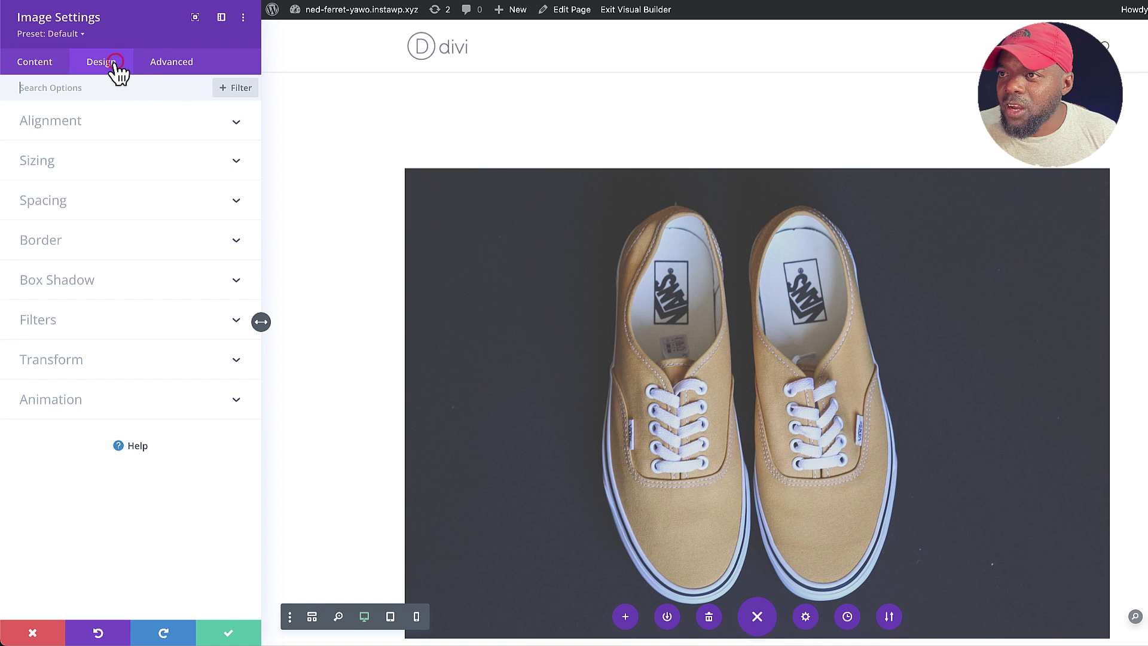
pyautogui.click(72, 154)
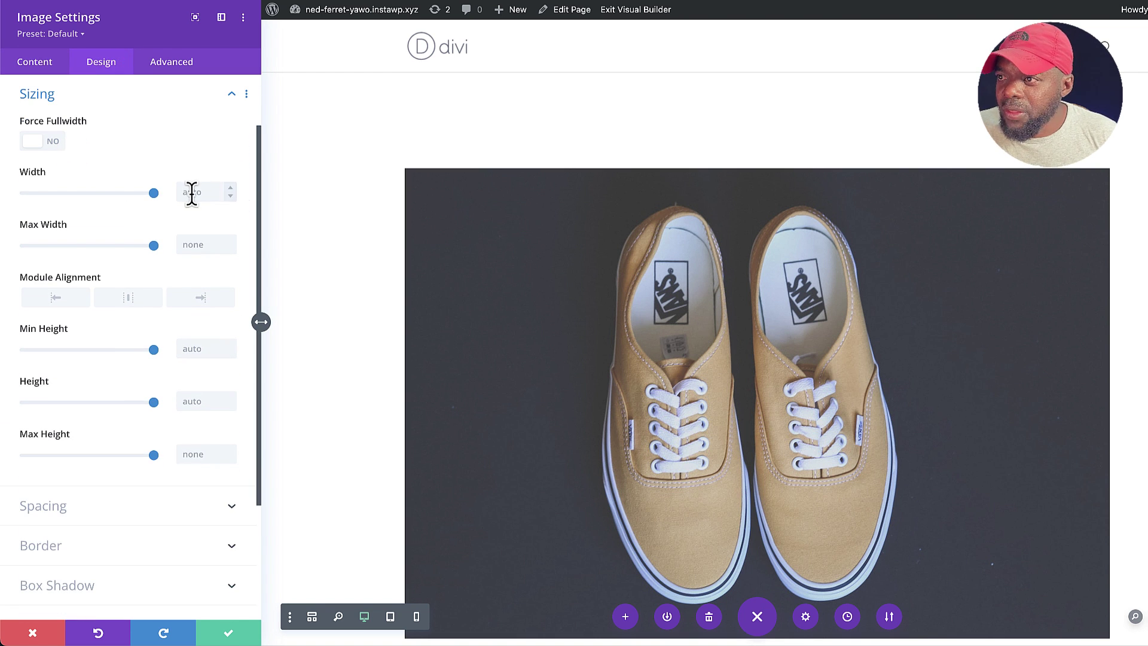
pyautogui.click(192, 192)
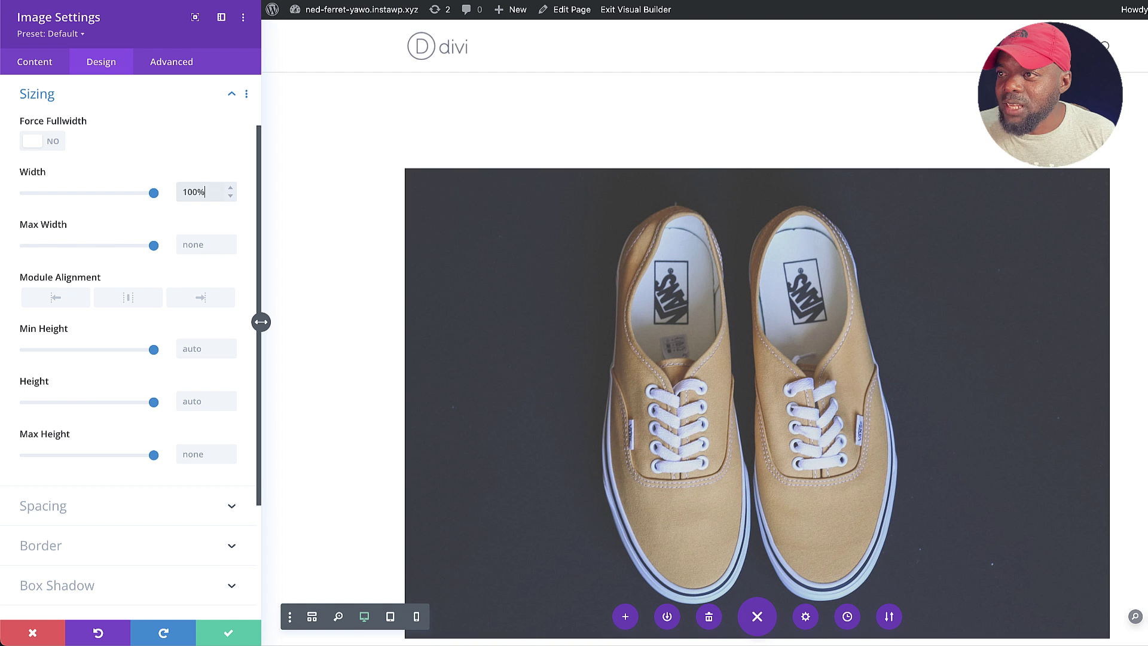
pyautogui.click(231, 634)
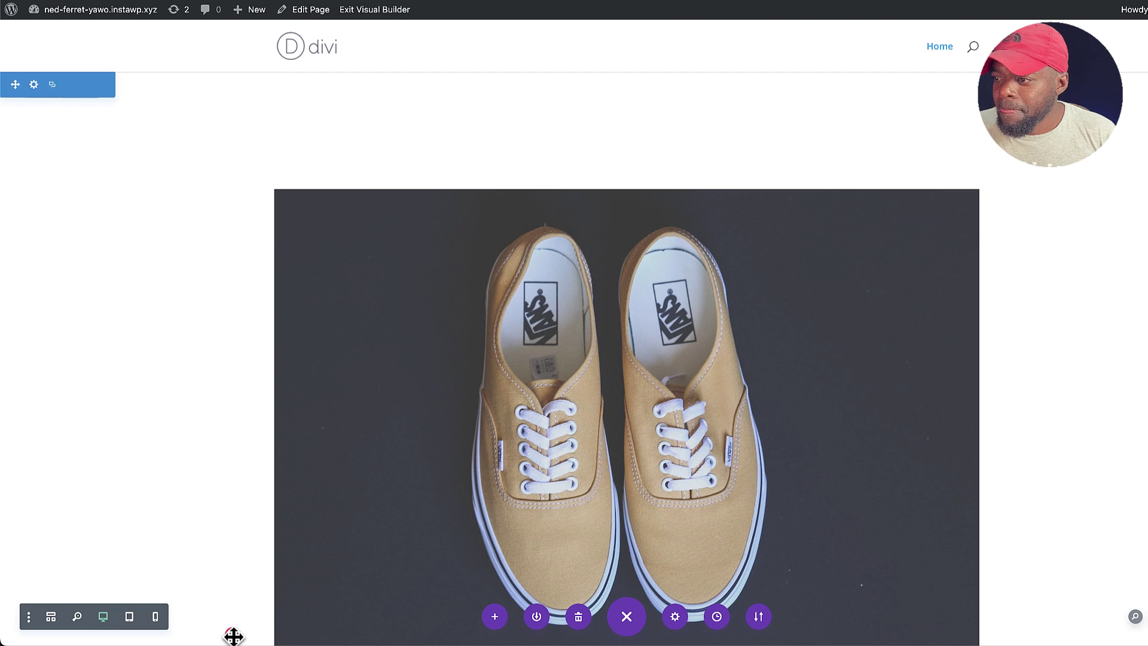
# Step: Set the Nike image's Sizing width to 45%
pyautogui.scroll(-7, 459, 412)
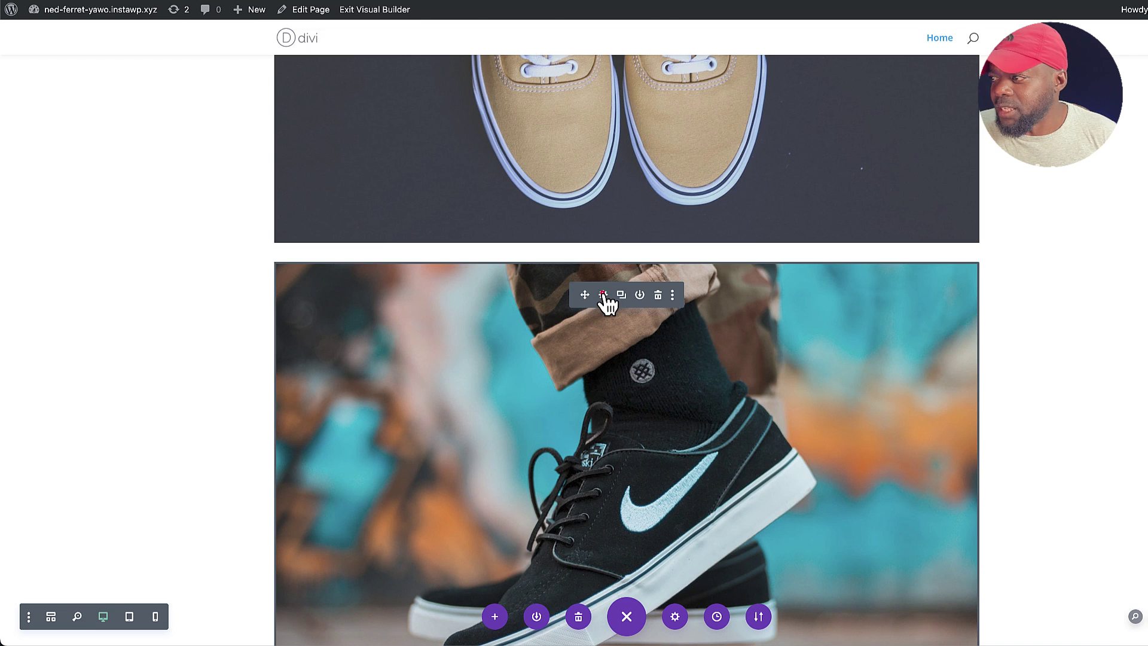
pyautogui.click(603, 294)
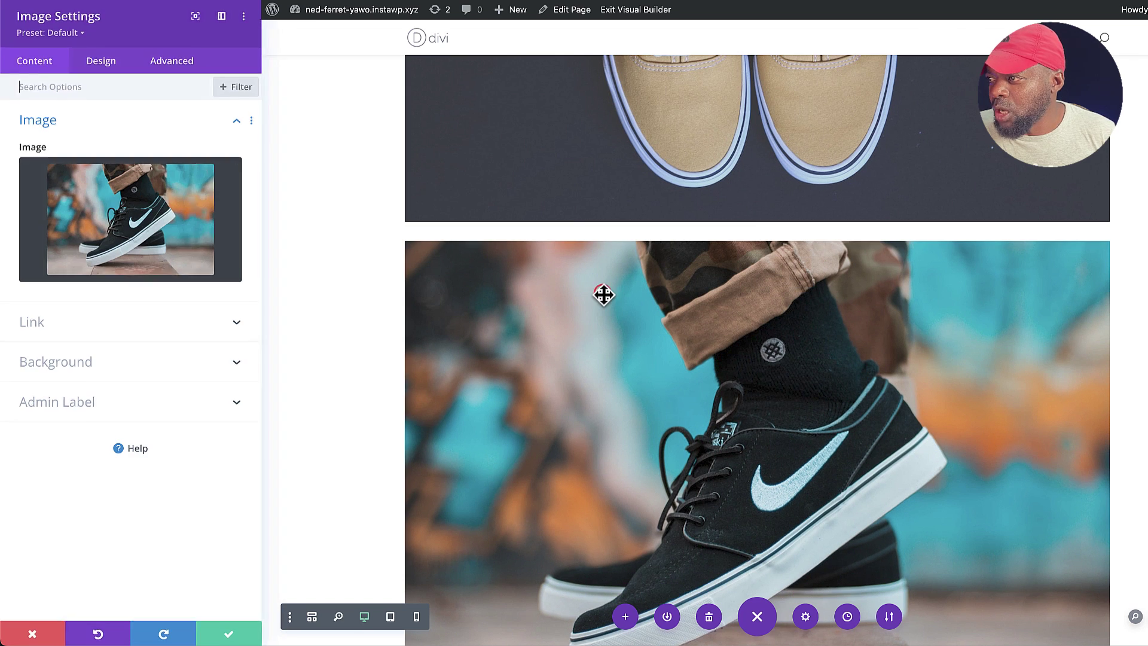
pyautogui.click(124, 64)
pyautogui.click(64, 159)
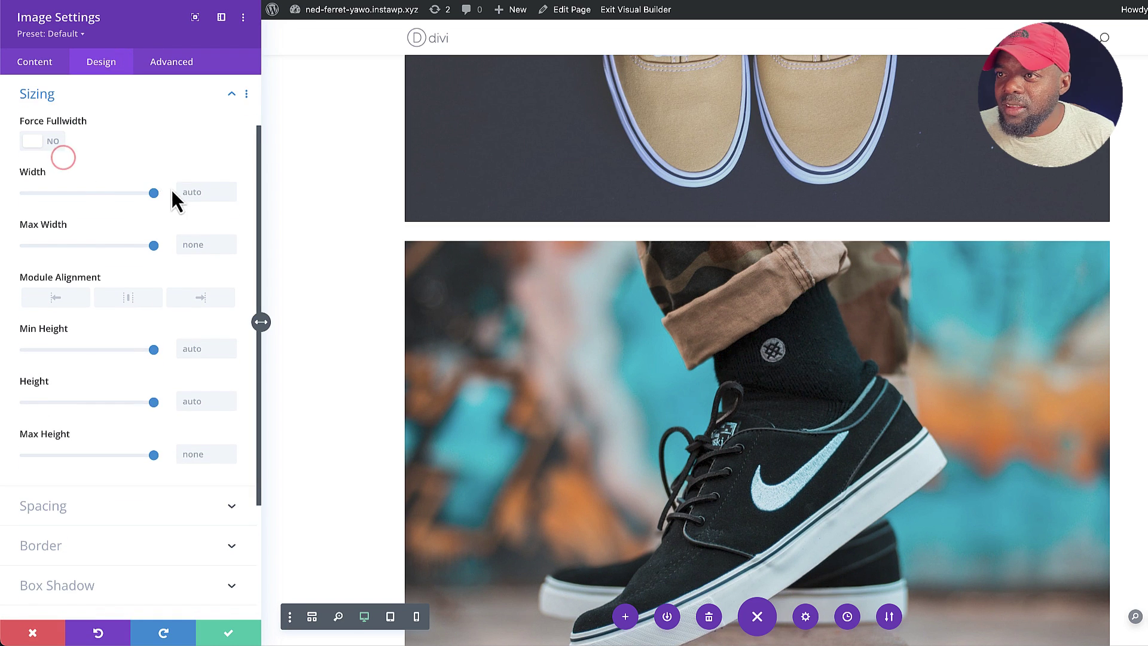
pyautogui.click(183, 191)
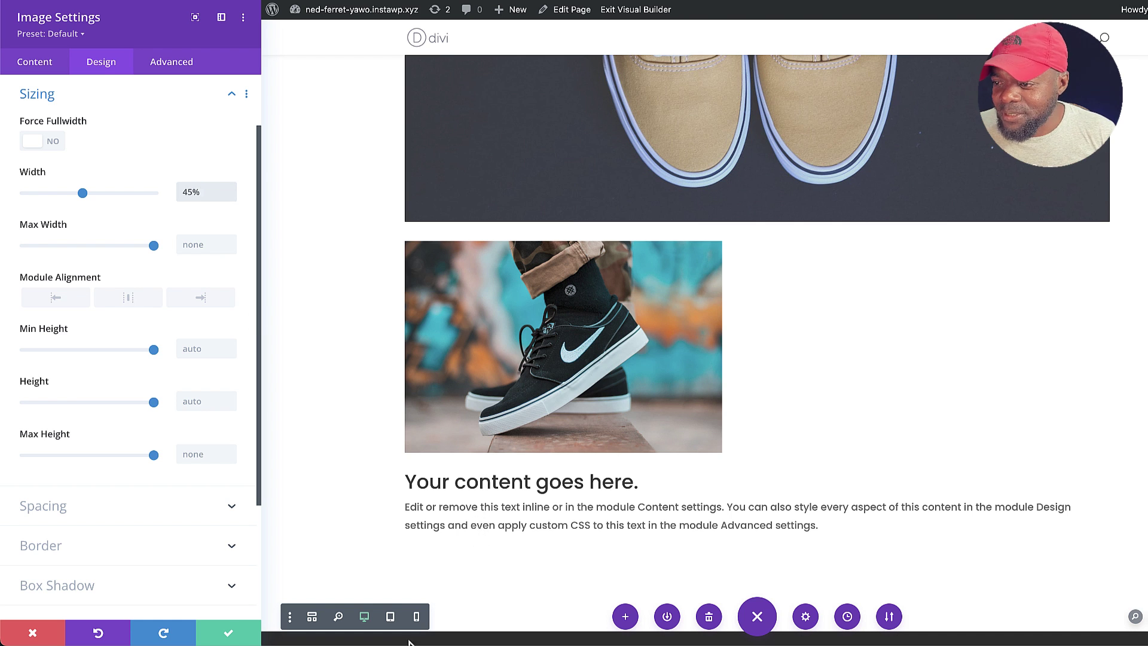
# Step: Save the Nike image, then set the Text module's Sizing width to 45% and save it
pyautogui.click(231, 633)
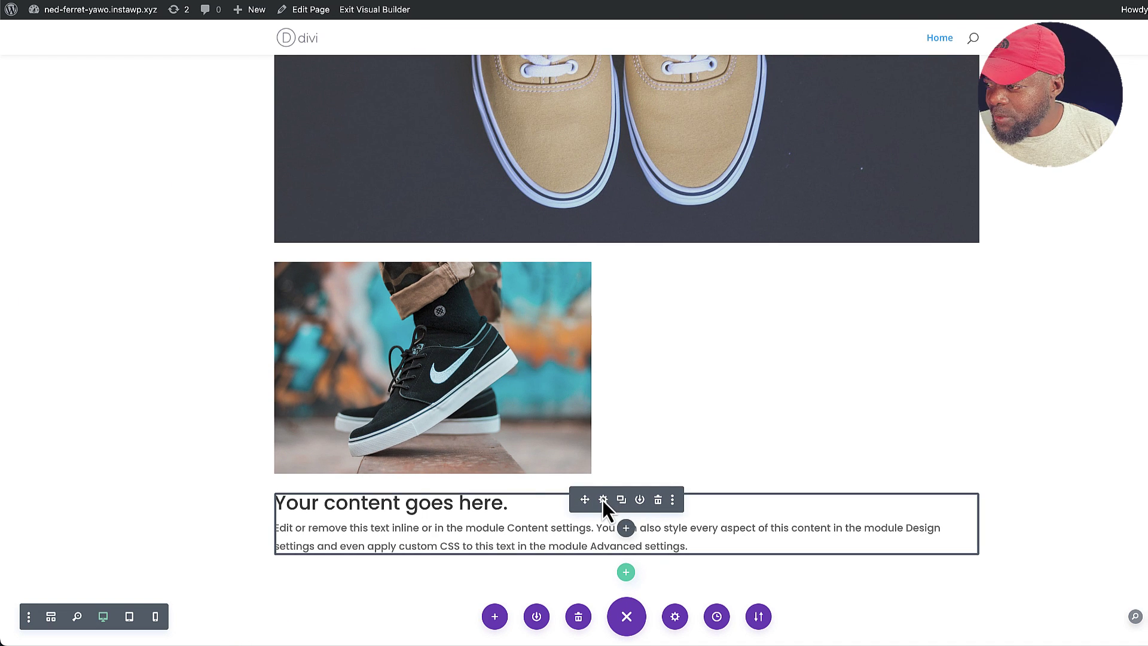
pyautogui.click(603, 499)
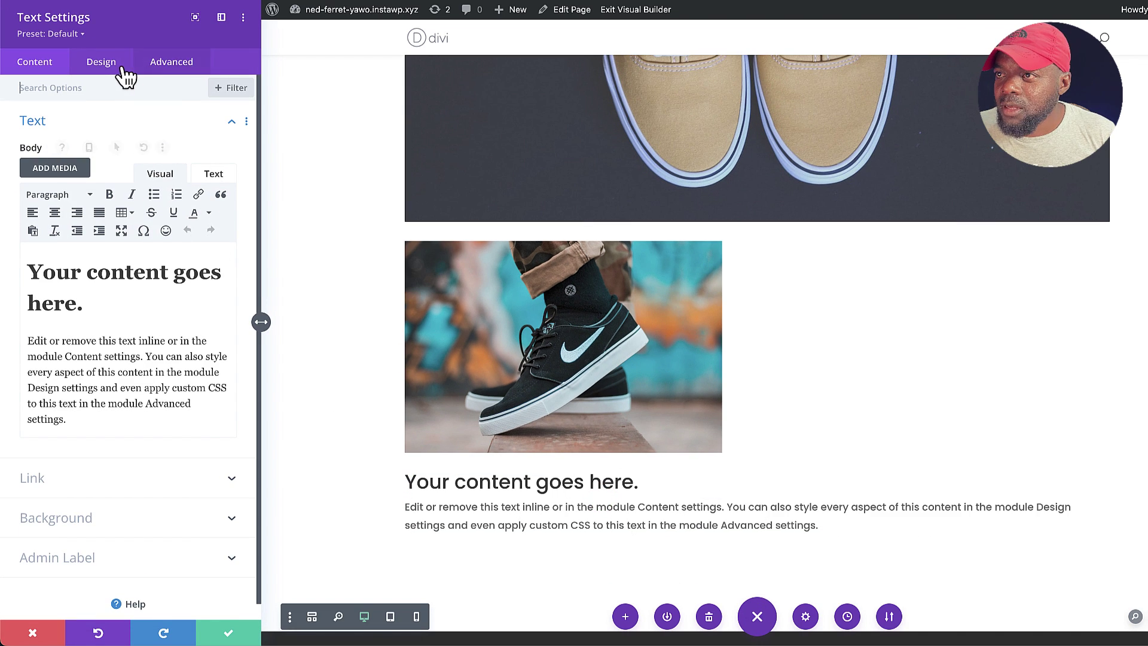
pyautogui.click(117, 65)
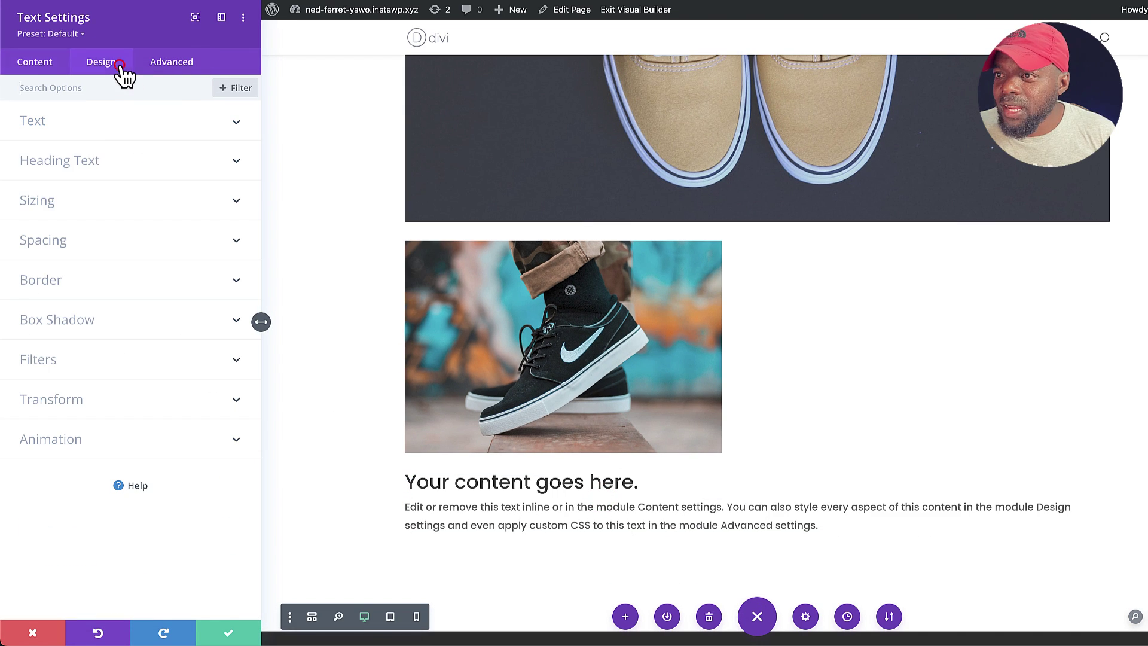
pyautogui.click(66, 204)
pyautogui.click(198, 141)
pyautogui.click(198, 141)
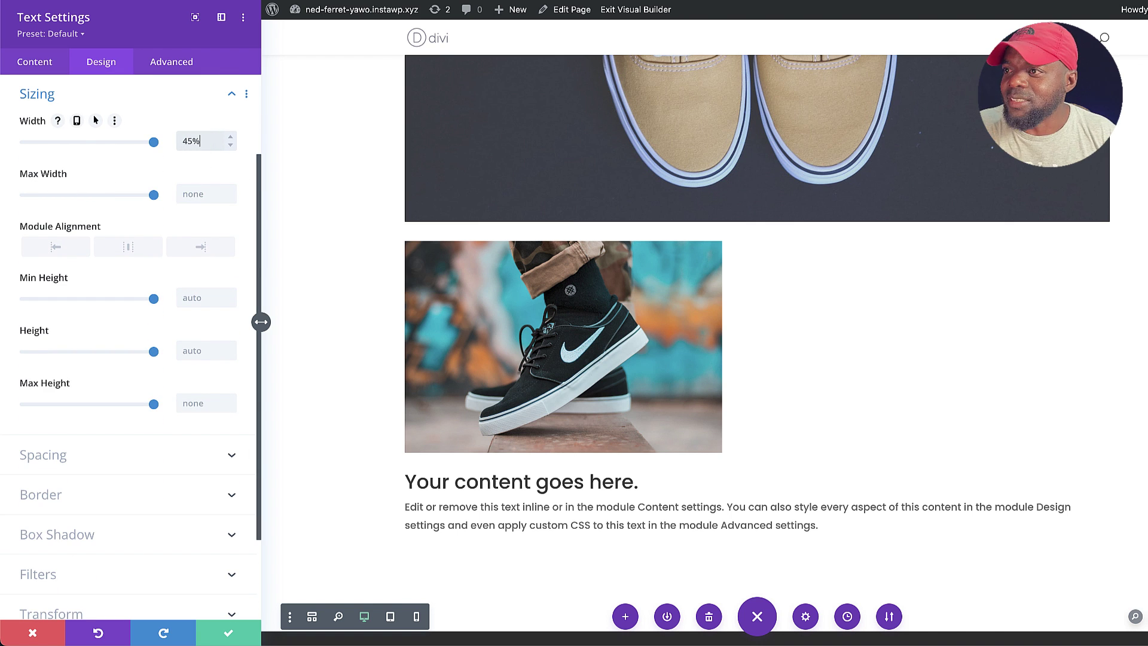
pyautogui.press('Return')
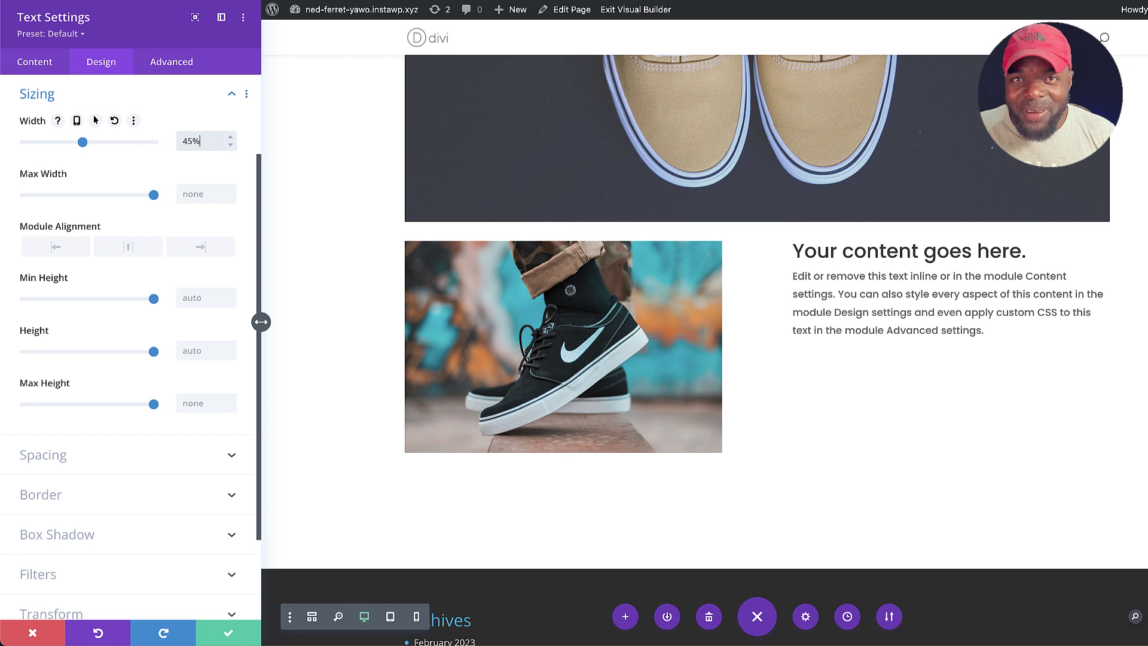
pyautogui.click(229, 632)
# Step: Check the layout in wireframe view, then return to the visual desktop preview
pyautogui.scroll(5, 196, 443)
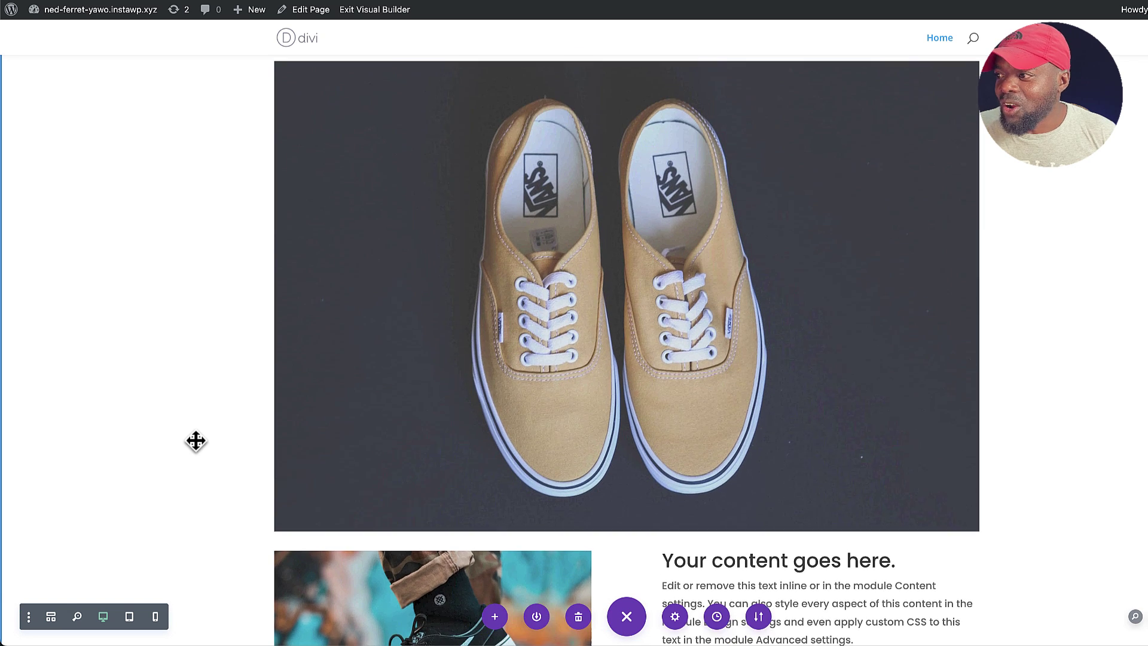
pyautogui.scroll(2, 198, 440)
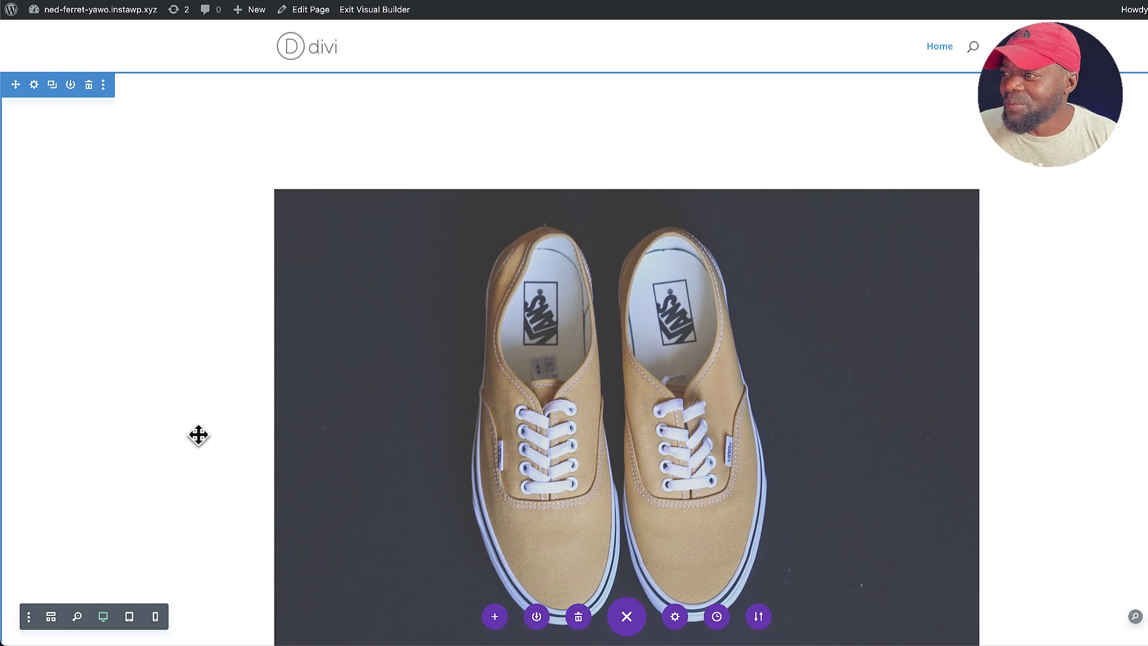
pyautogui.scroll(-3, 198, 437)
pyautogui.scroll(-4, 198, 435)
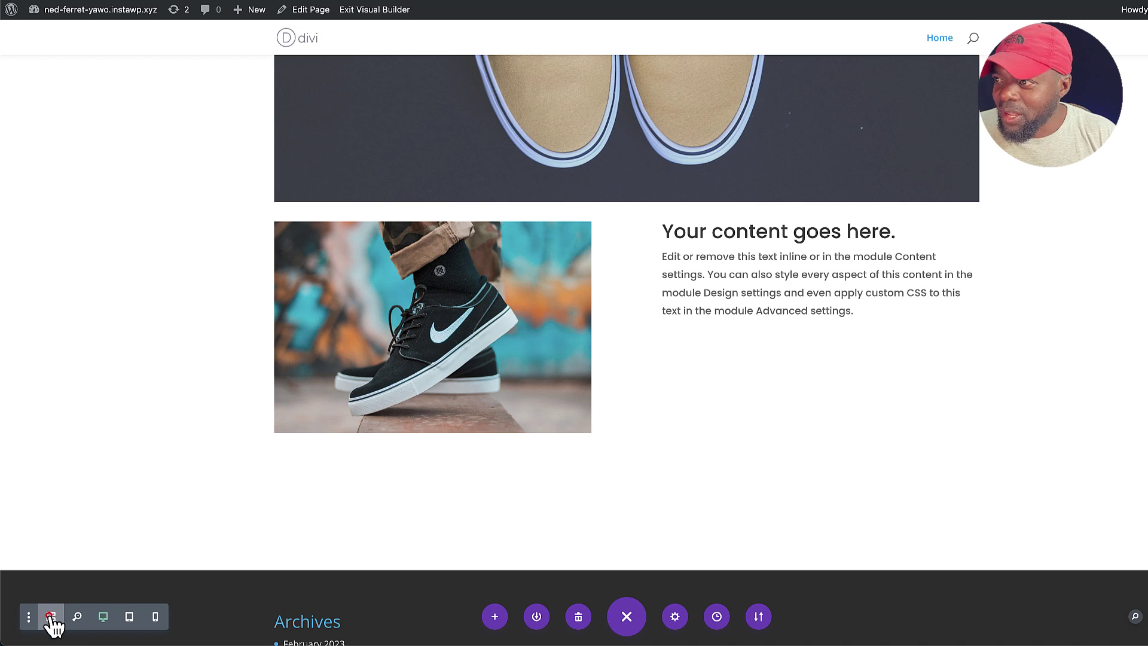
pyautogui.click(51, 617)
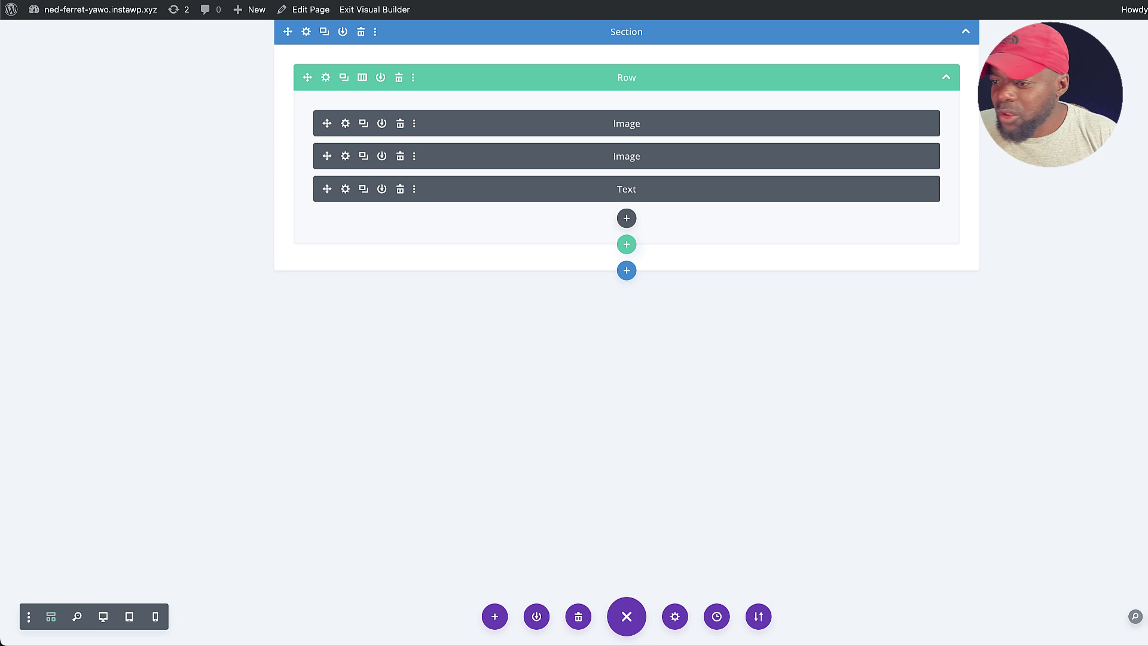
pyautogui.click(105, 617)
pyautogui.scroll(-7, 344, 457)
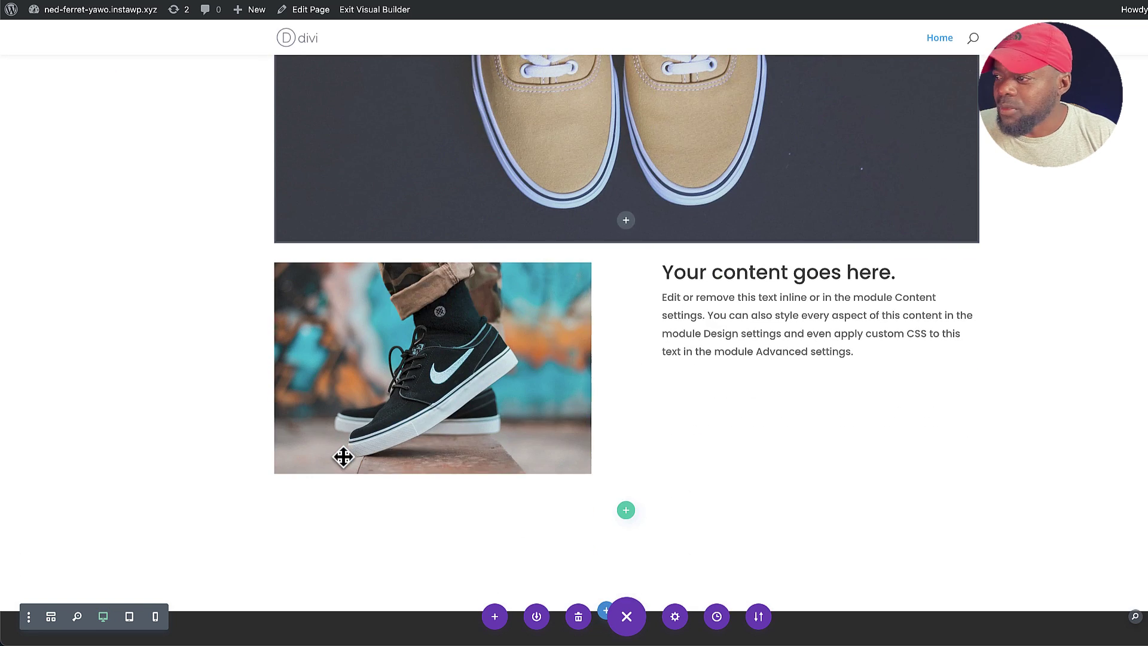
pyautogui.click(129, 616)
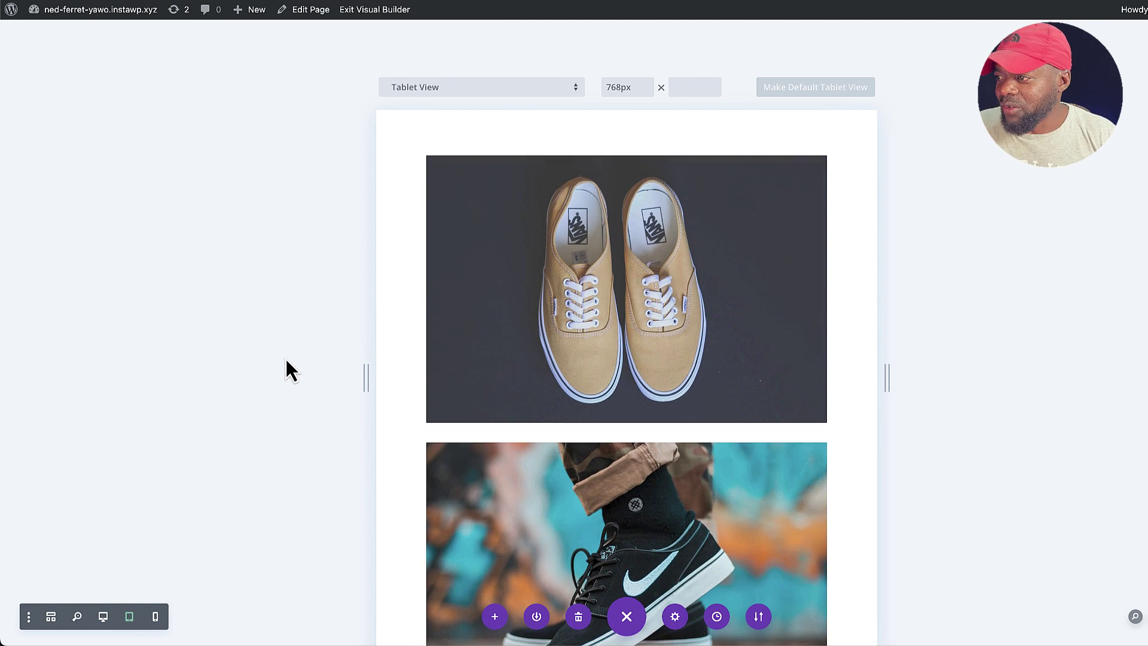
pyautogui.scroll(-5, 286, 357)
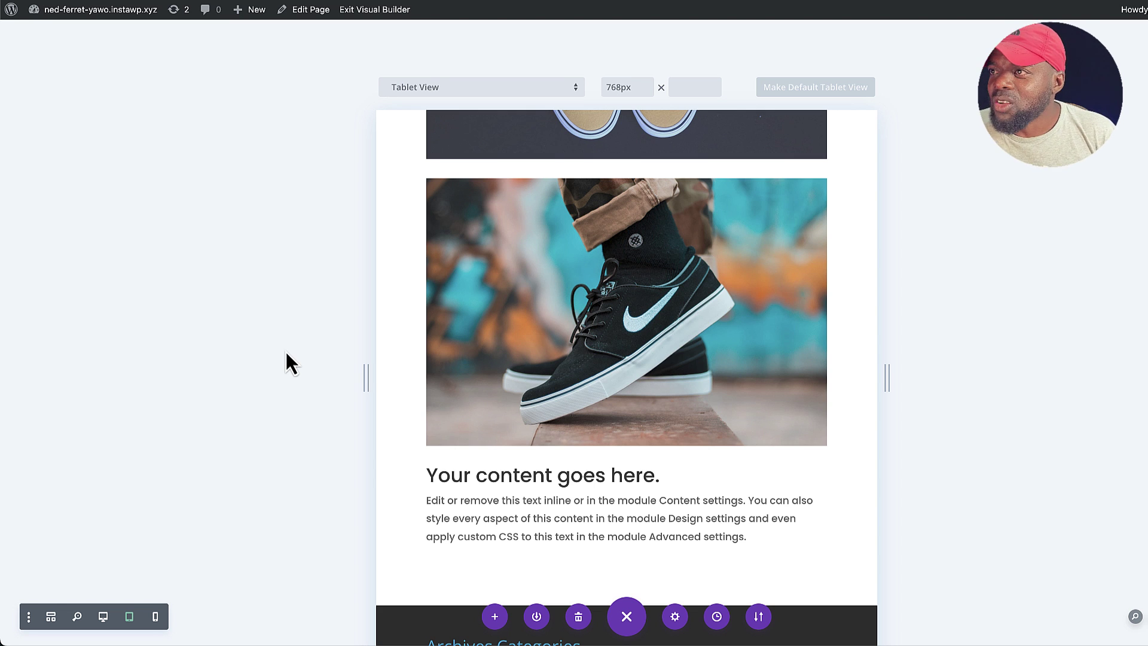
pyautogui.scroll(5, 494, 505)
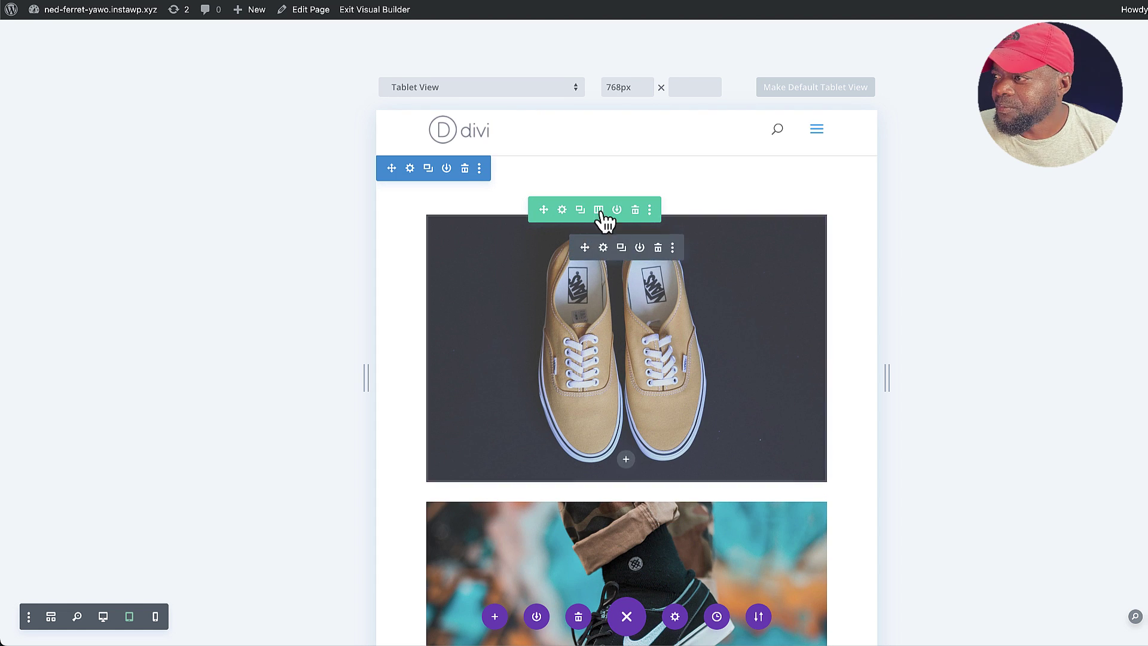
# Step: Add flex-direction: column-reverse; below the flex-wrap rule in the column's Main Element custom CSS
pyautogui.click(562, 209)
pyautogui.click(33, 182)
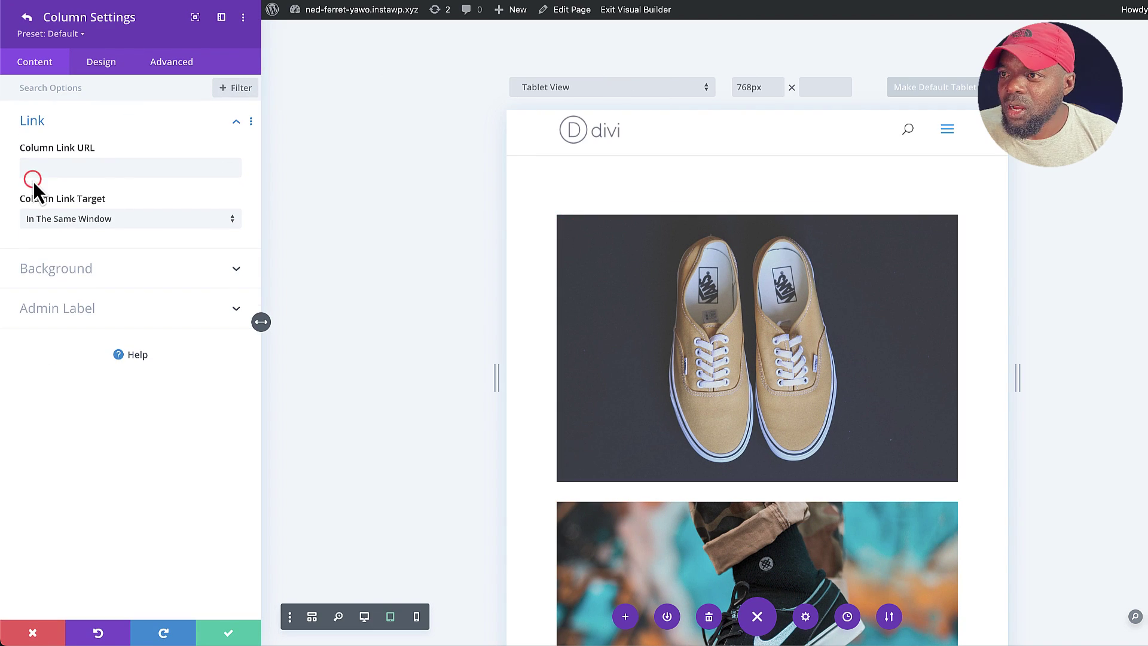
pyautogui.click(180, 65)
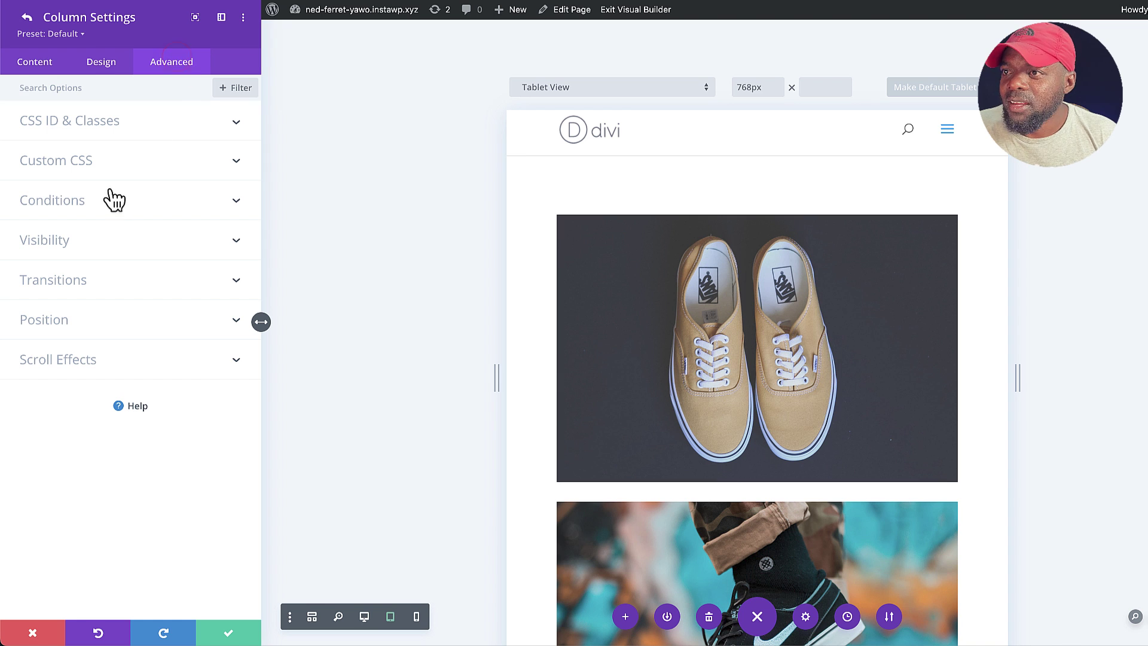
pyautogui.click(96, 169)
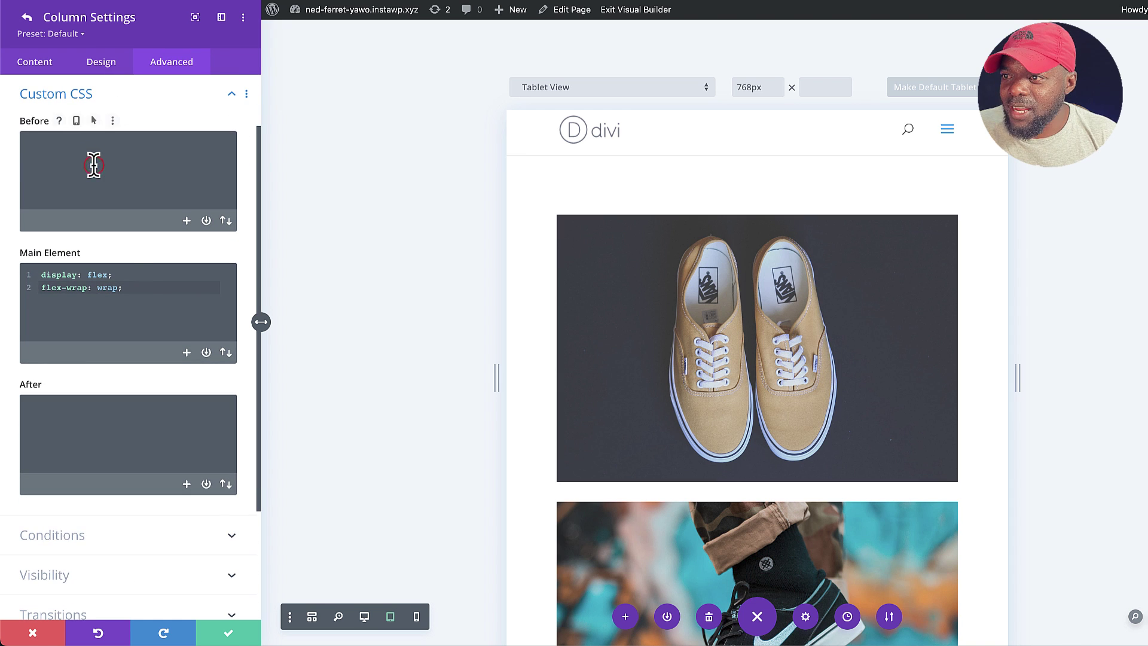
pyautogui.click(143, 289)
pyautogui.press('Return')
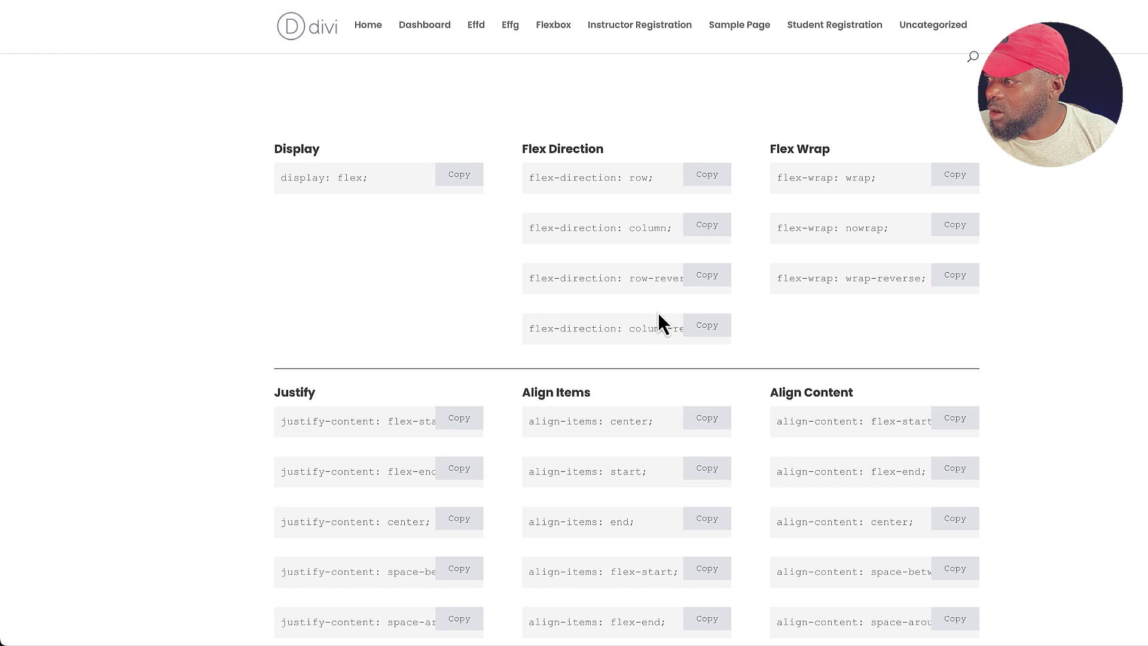
pyautogui.click(716, 328)
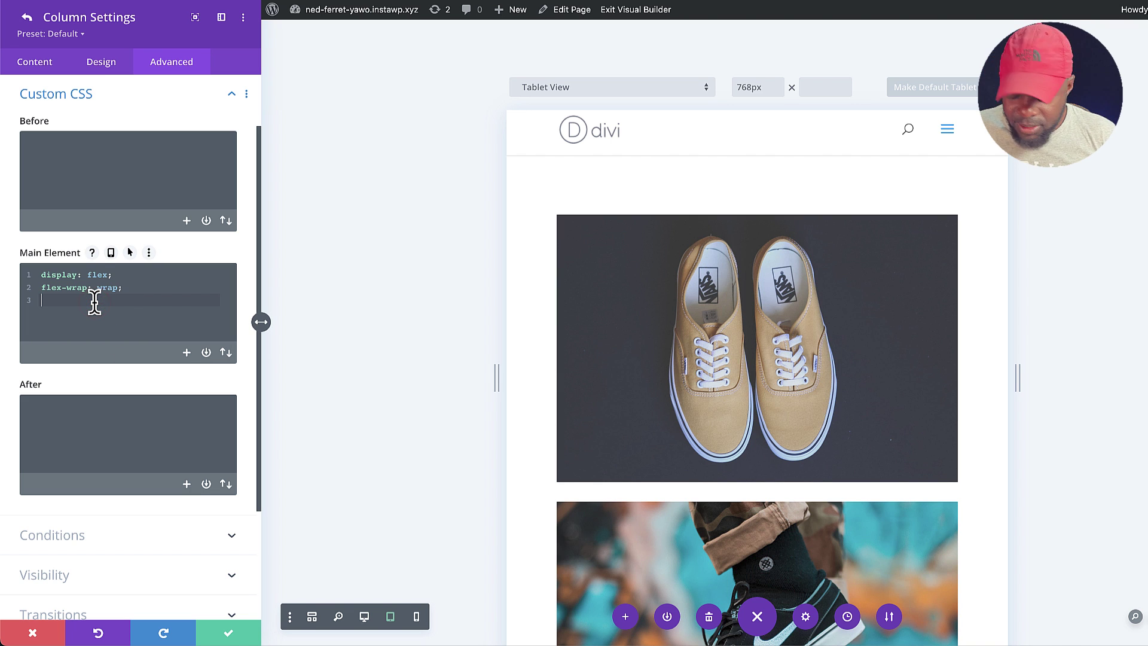
pyautogui.hotkey('ctrl', 'v')
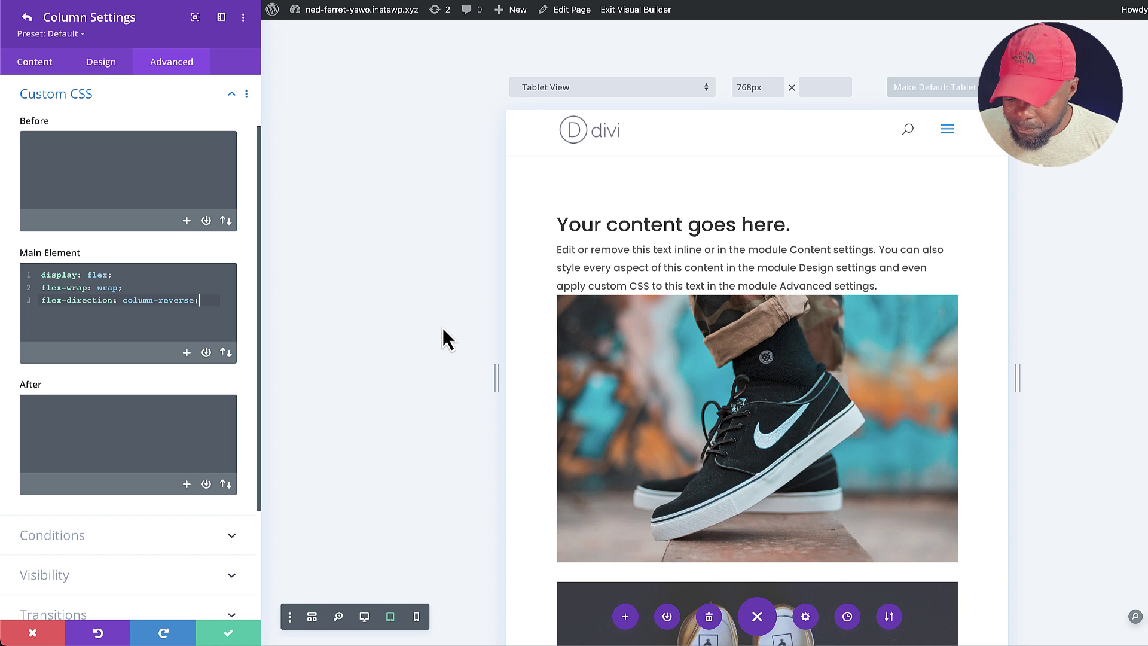
pyautogui.press('Return')
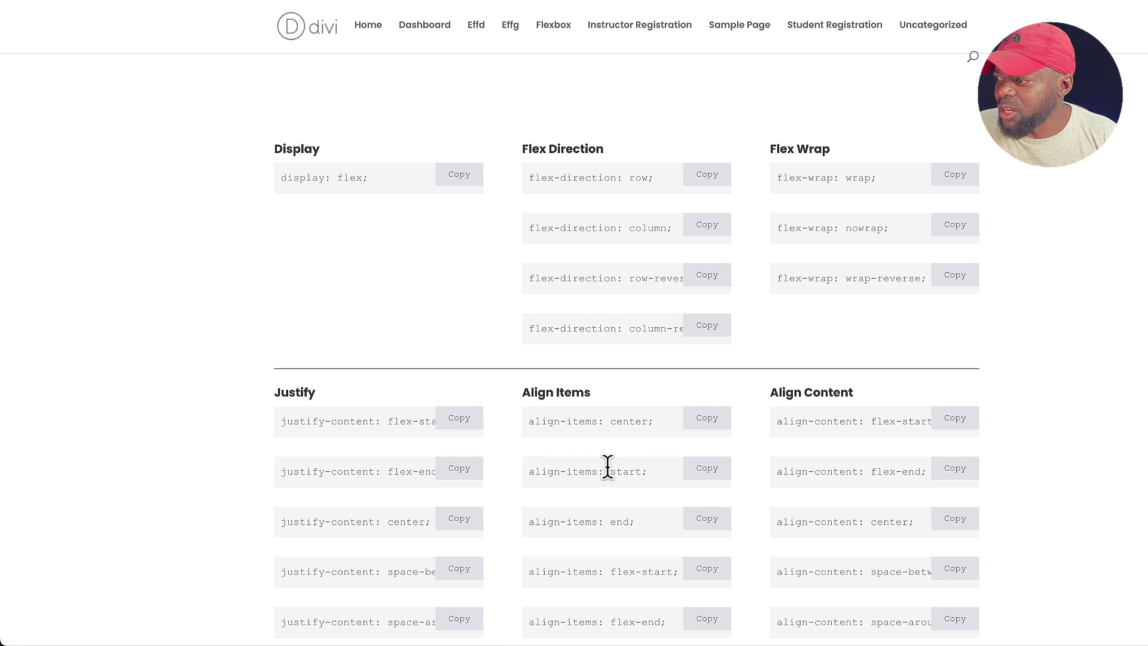
# Step: Paste the cheat sheet's gap: 10px rule into the column CSS and change it to gap: 20px
pyautogui.scroll(-4, 608, 467)
pyautogui.scroll(-3, 608, 469)
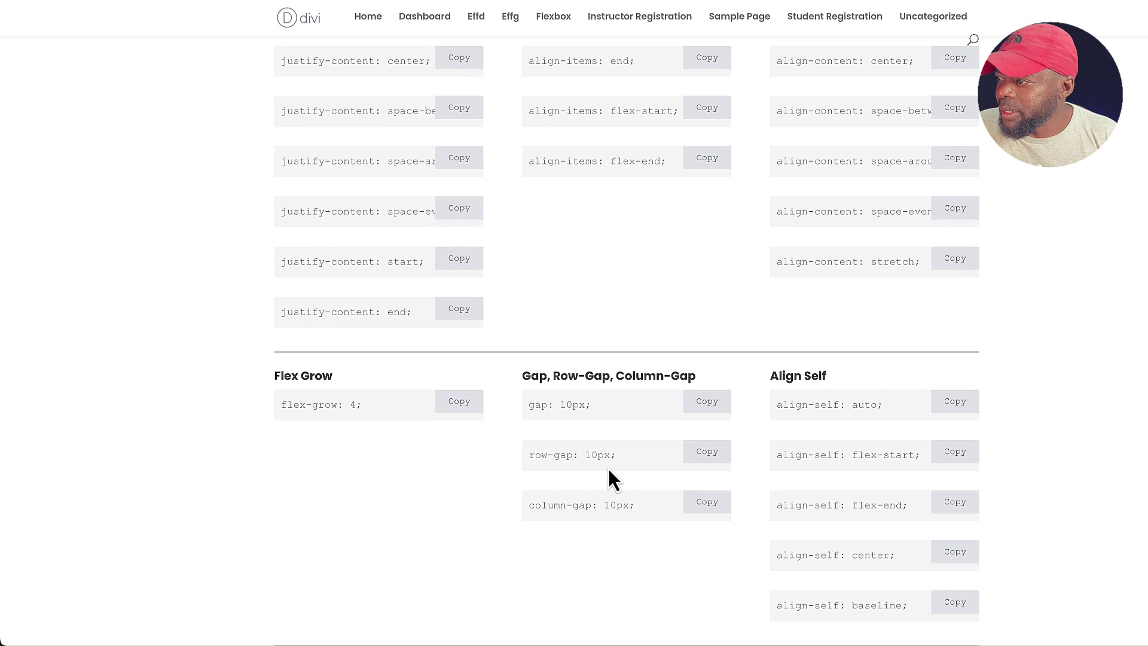
pyautogui.click(711, 414)
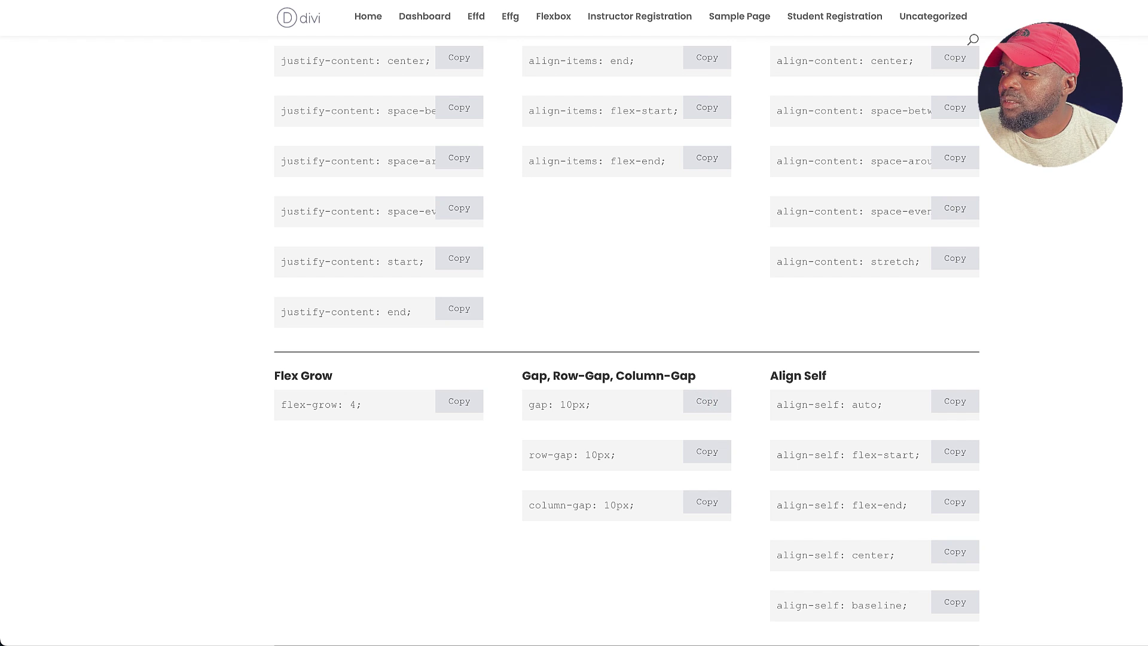
pyautogui.hotkey('ctrl', 'Tab')
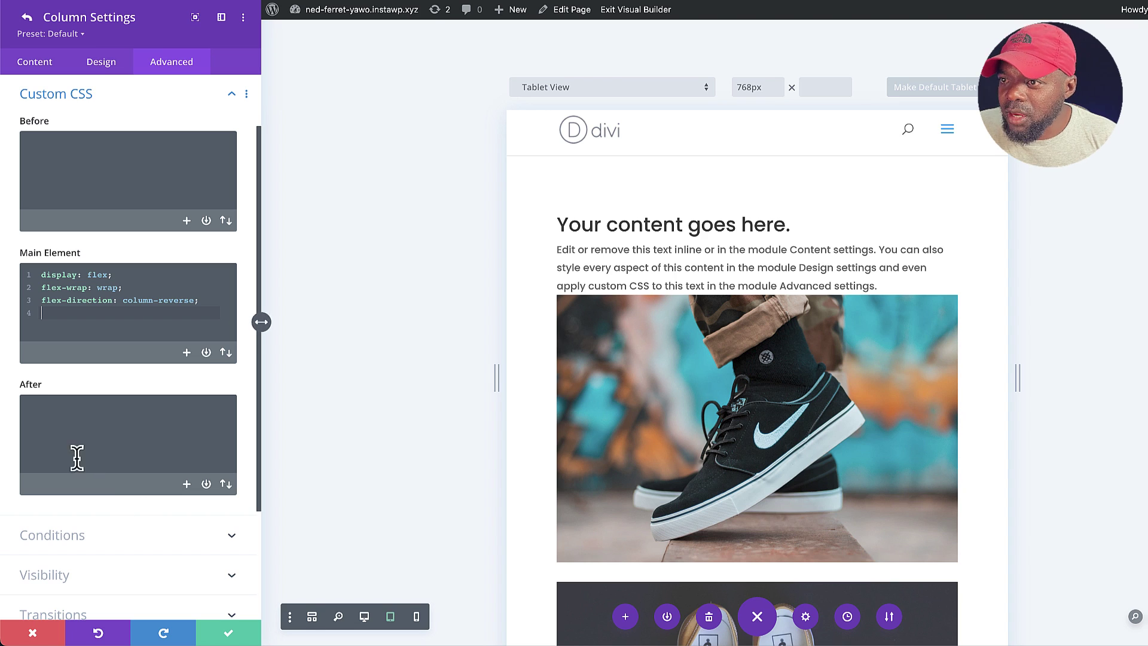
pyautogui.hotkey('ctrl', 'v')
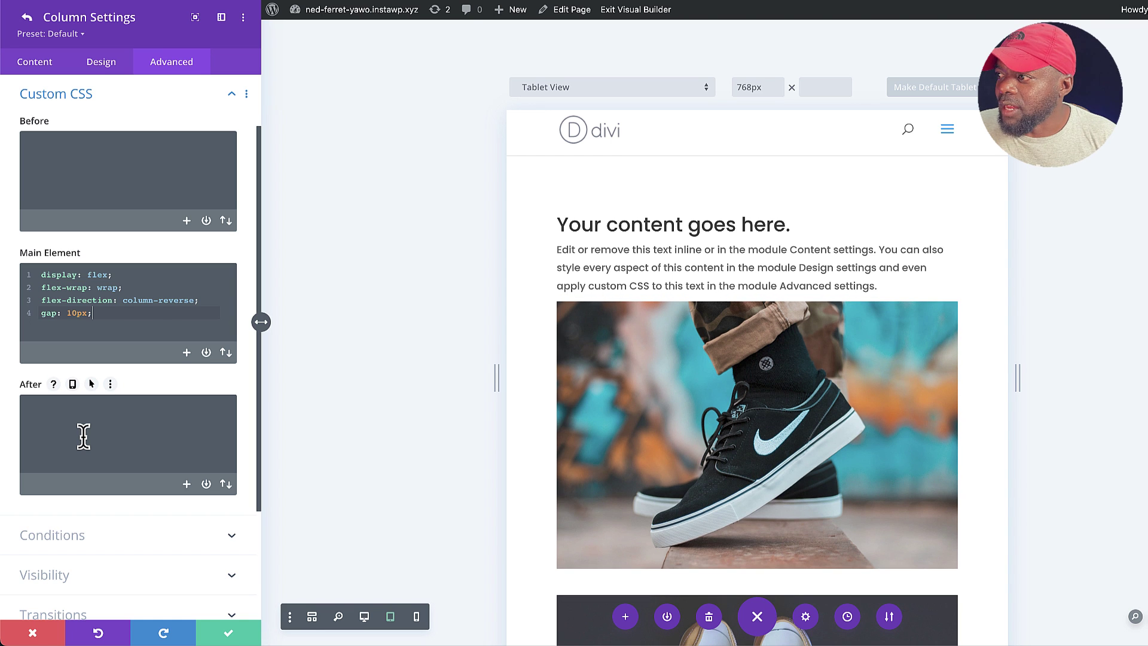
pyautogui.moveTo(70, 312)
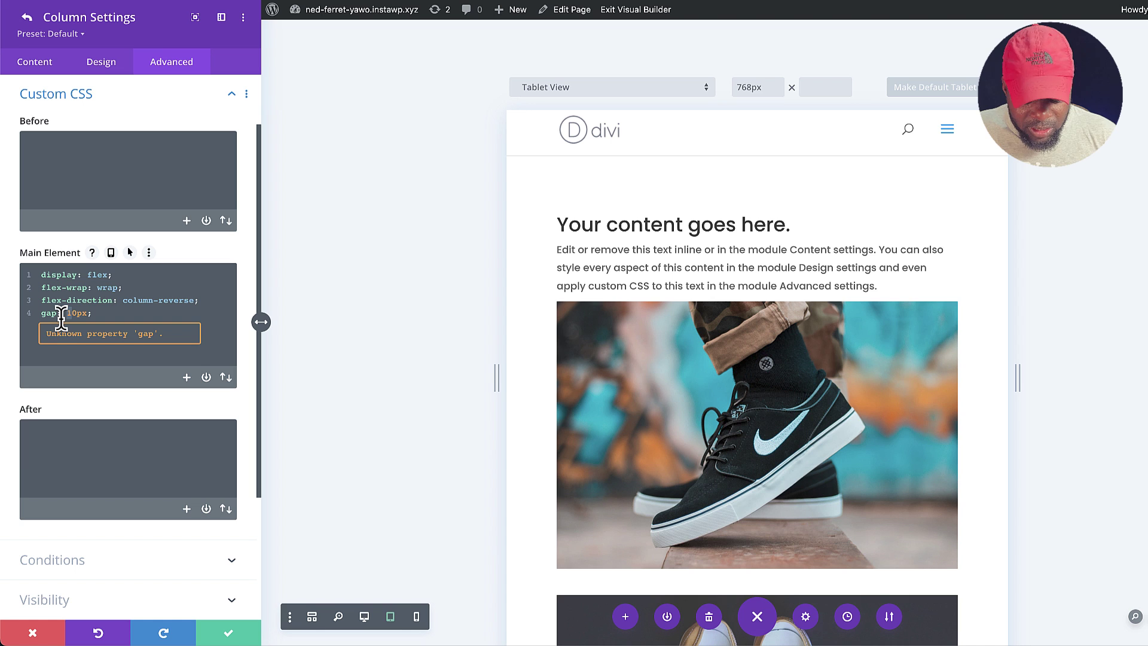
pyautogui.click(67, 312)
pyautogui.press('Delete')
pyautogui.write('2')
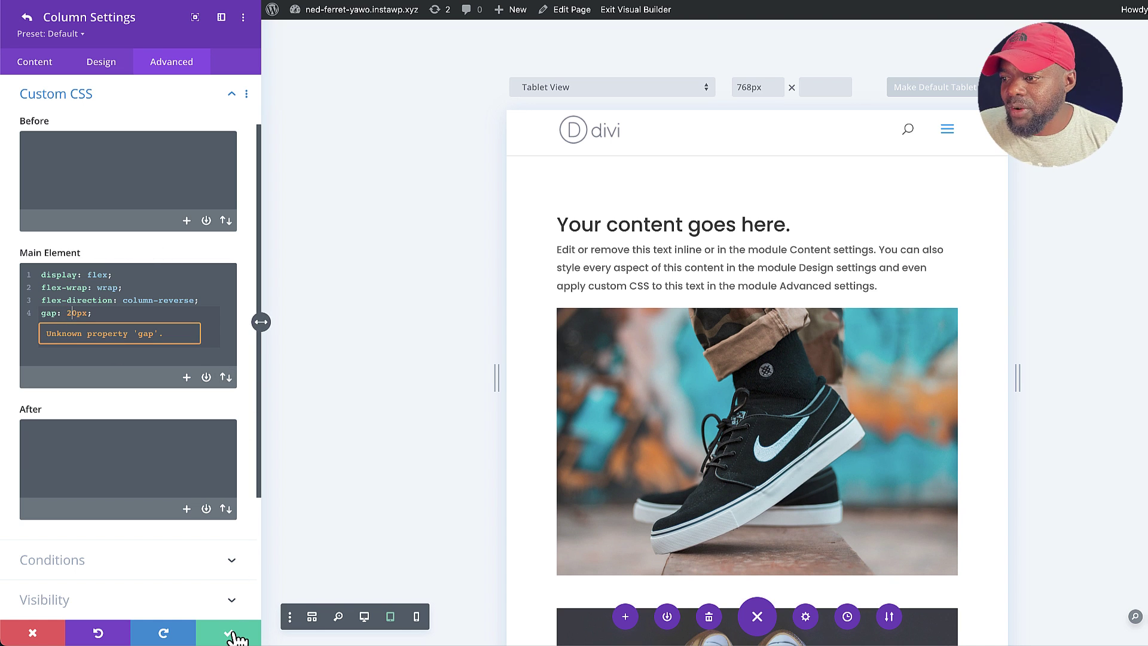
pyautogui.moveTo(105, 312); pyautogui.dragTo(34, 277)
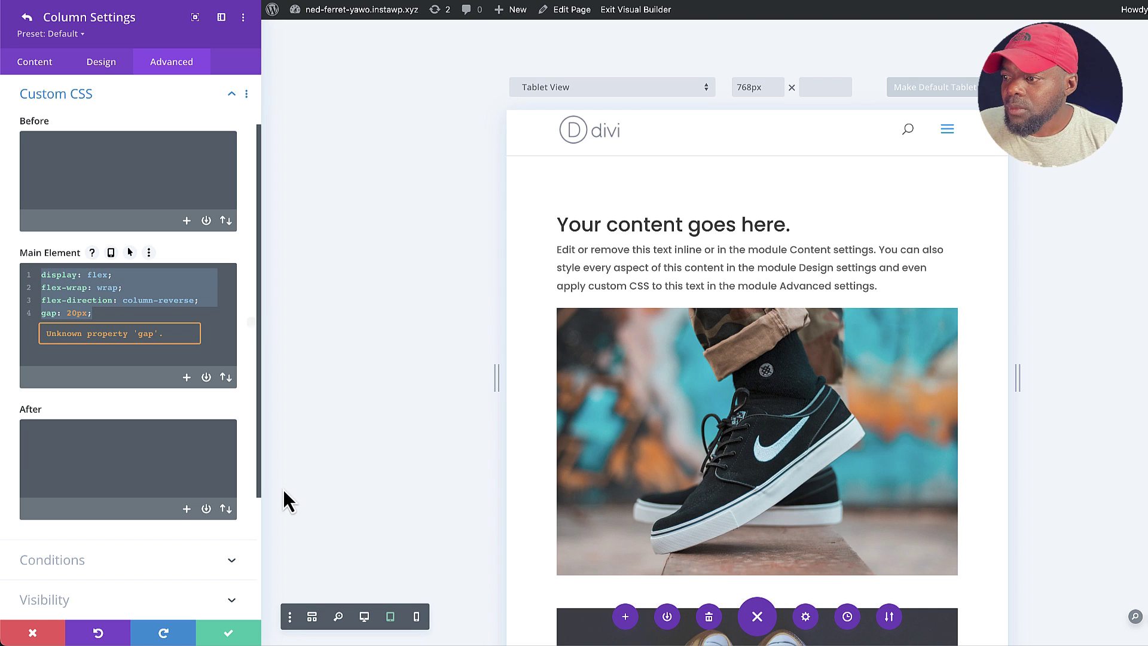
# Step: In Phone View, enable responsive Main Element CSS for the column and open the Desktop version
pyautogui.click(418, 618)
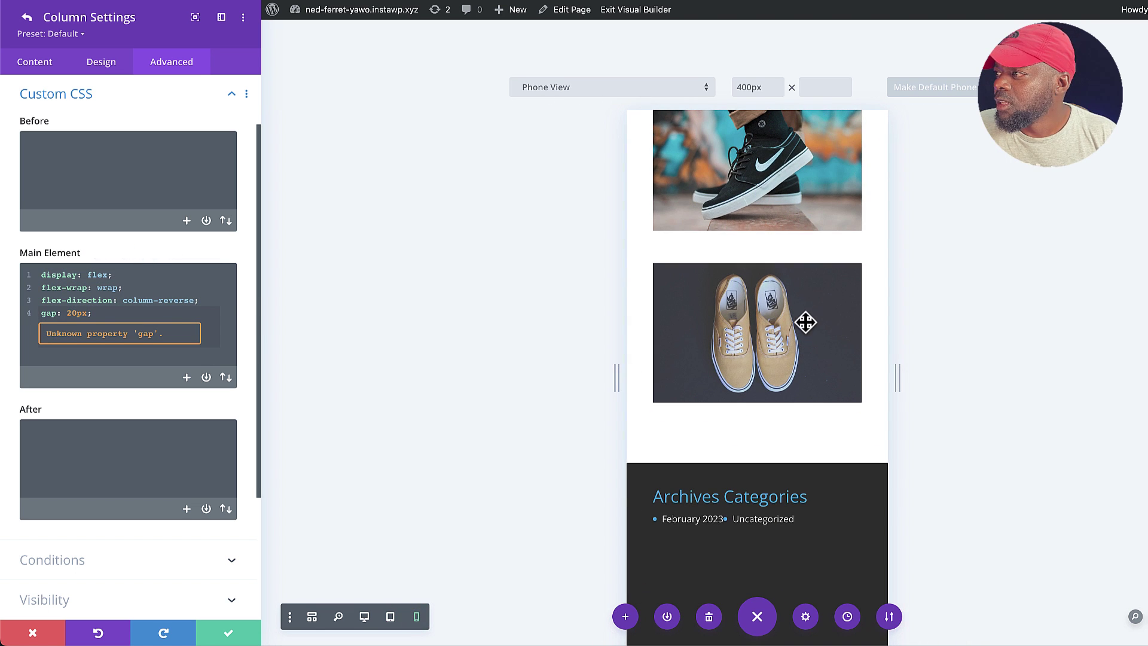
pyautogui.scroll(5, 804, 320)
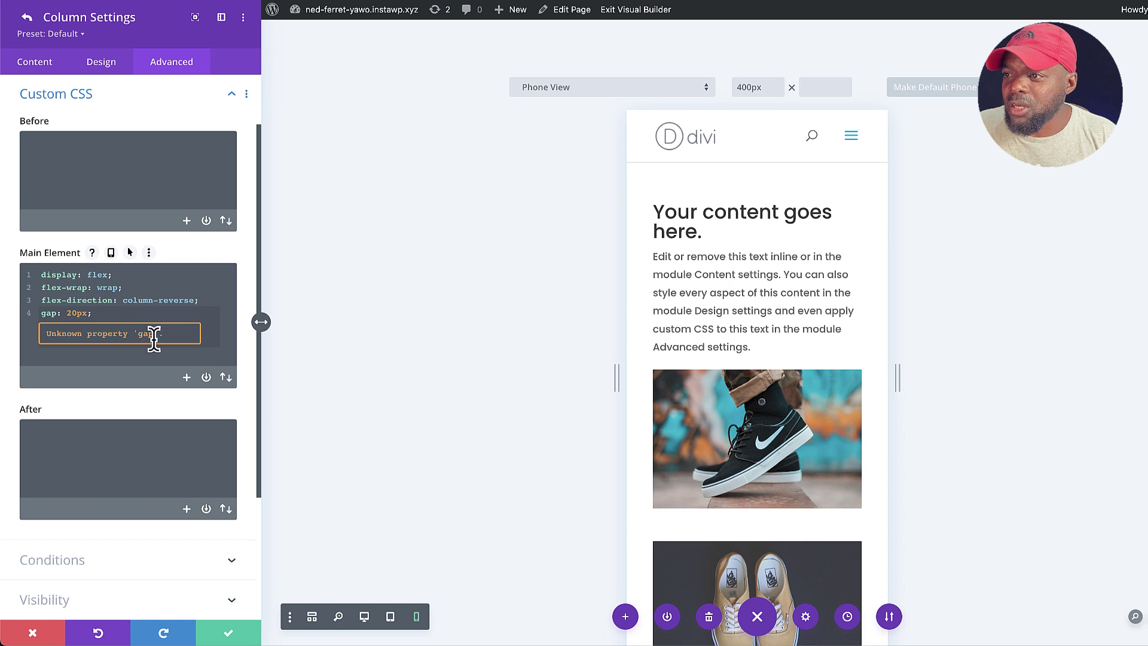
pyautogui.click(111, 253)
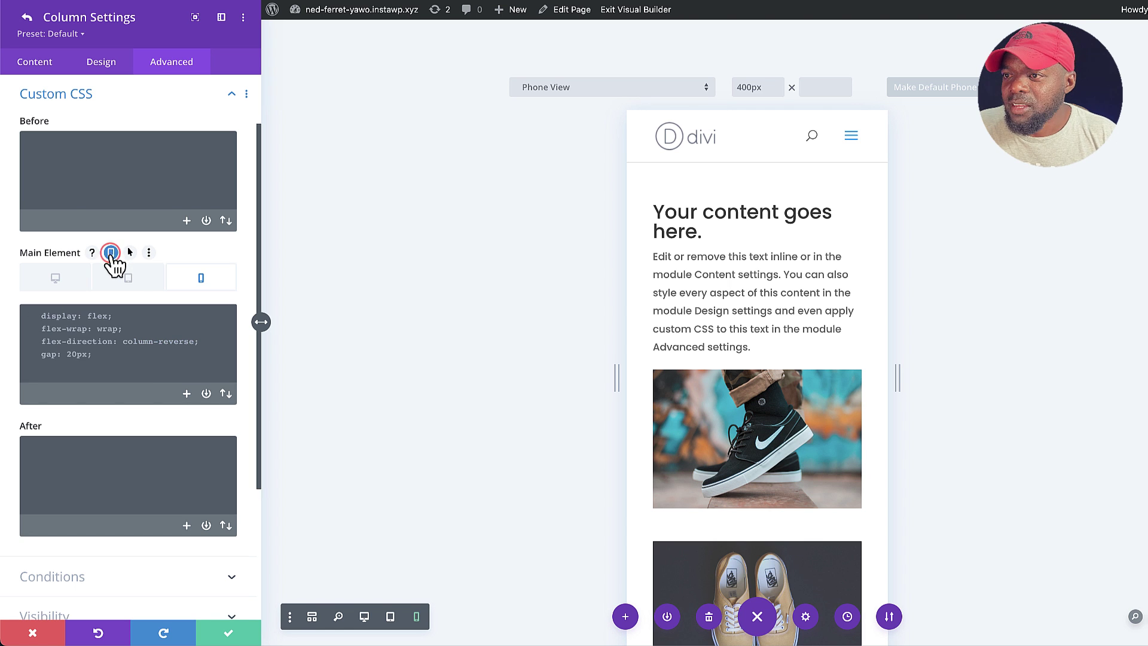
pyautogui.click(68, 286)
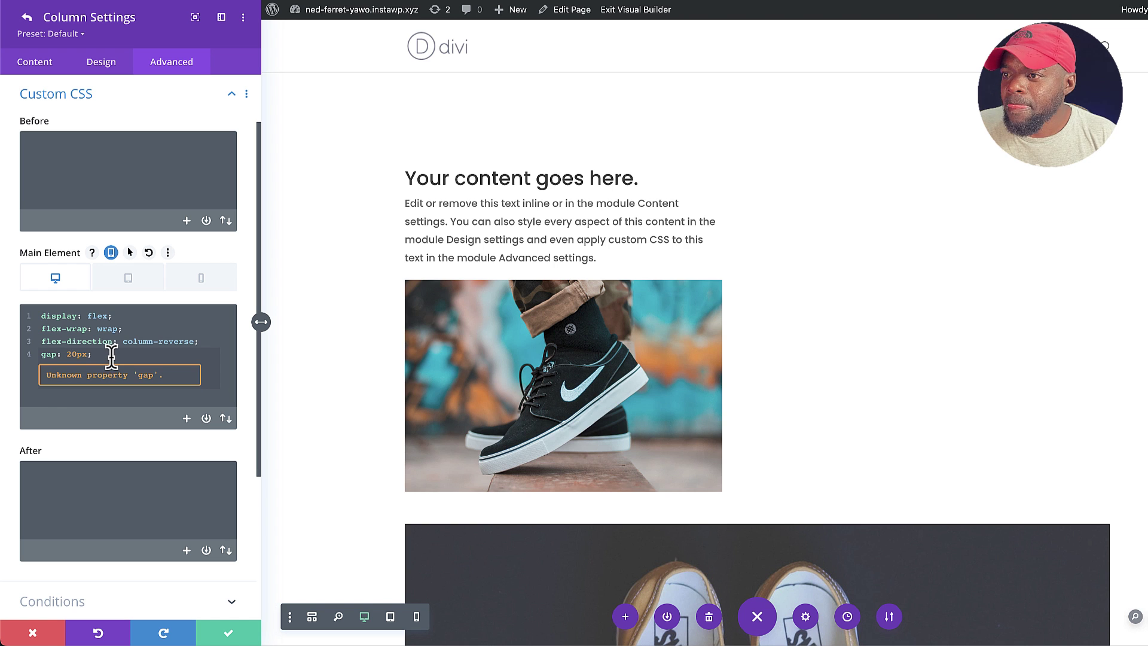
# Step: Delete the column-reverse rule and its empty line from the desktop CSS, then save the column settings
pyautogui.moveTo(202, 341); pyautogui.dragTo(41, 339)
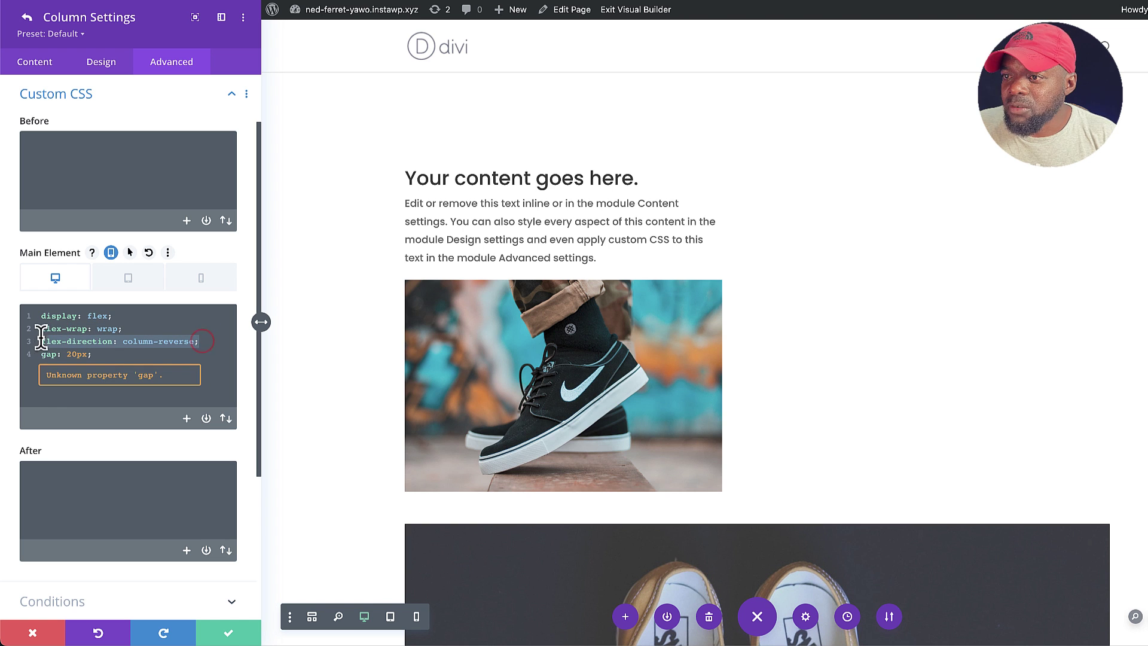
pyautogui.press('BackSpace')
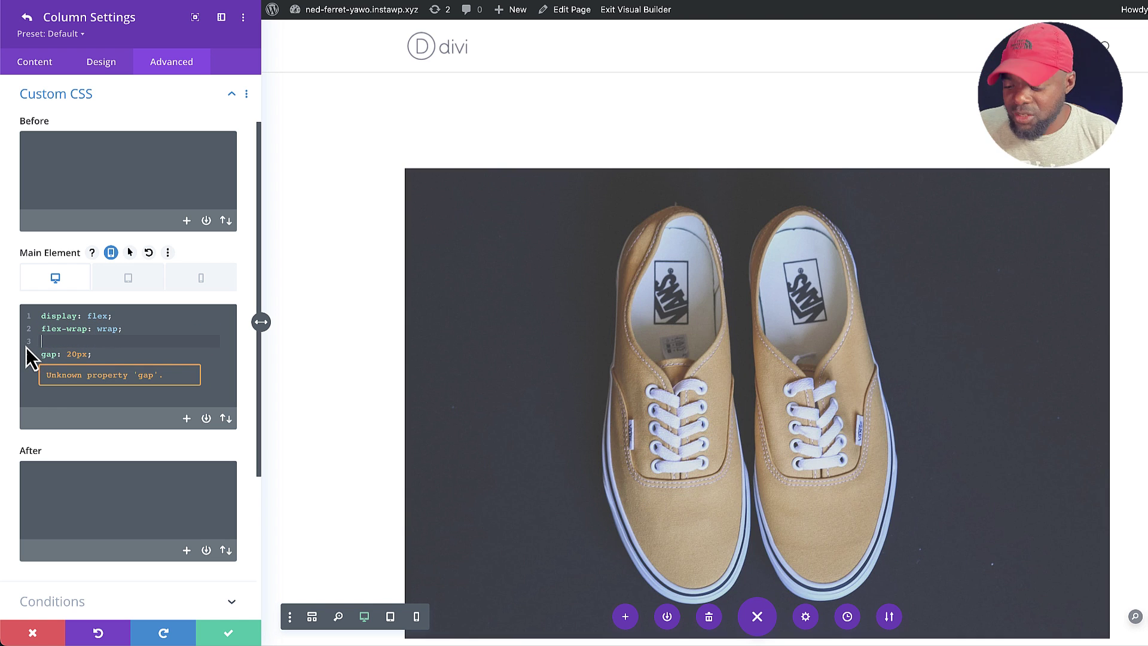
pyautogui.press('Down')
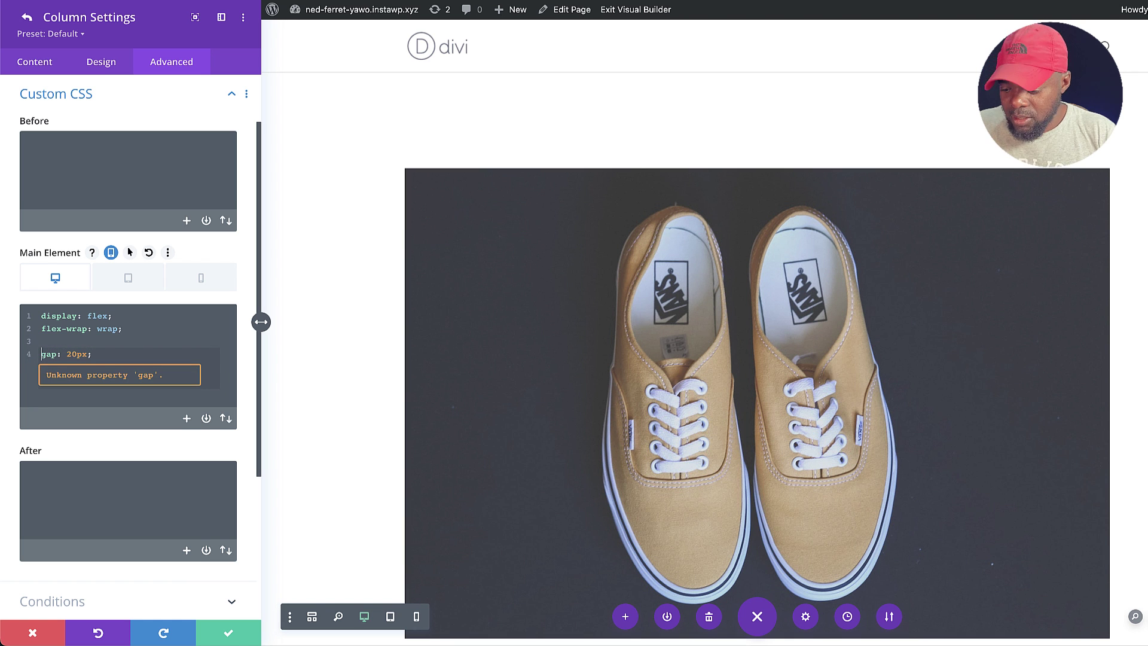
pyautogui.press('BackSpace')
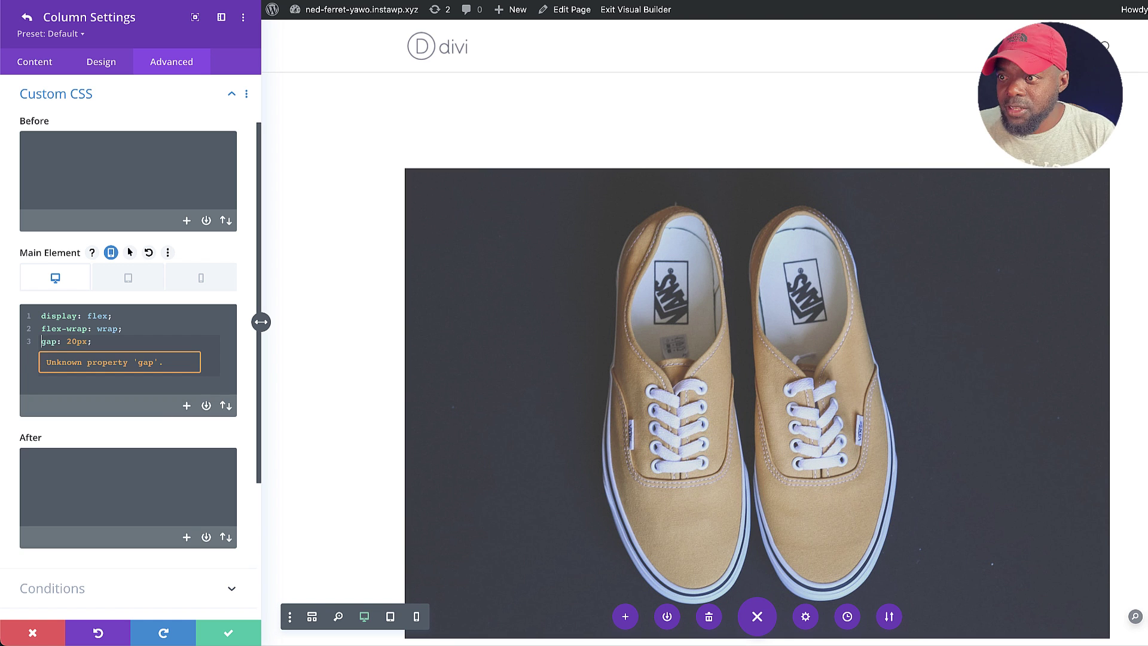
pyautogui.click(233, 634)
# Step: Save the row settings and check the desktop preview: Vans image above, Nike image beside text
pyautogui.click(231, 633)
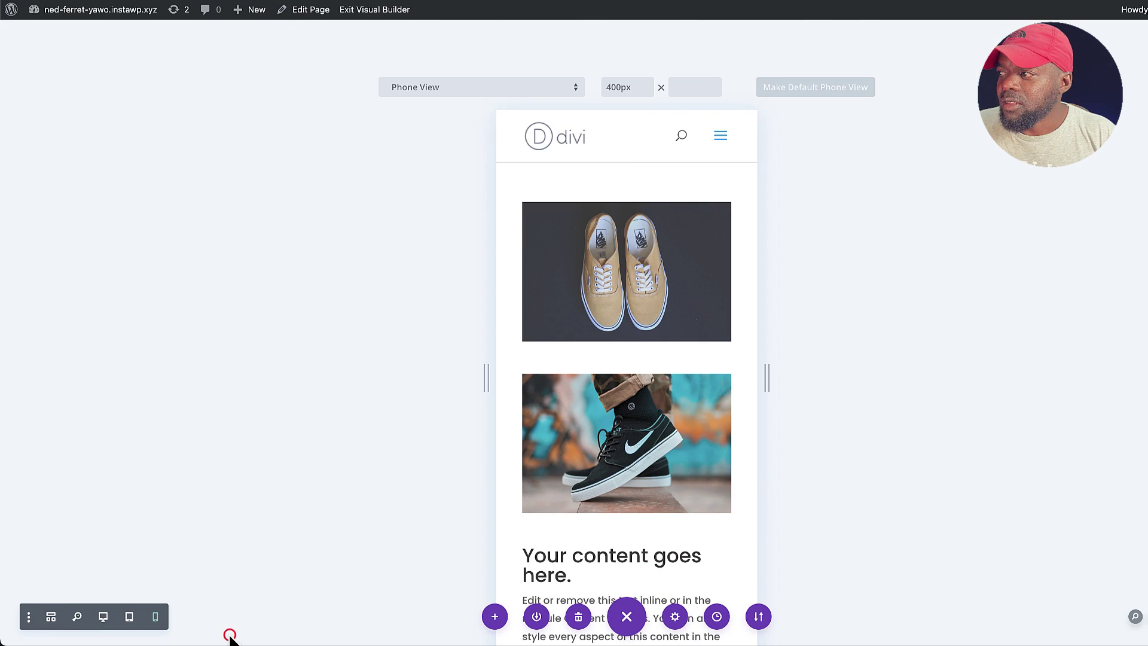
pyautogui.click(103, 616)
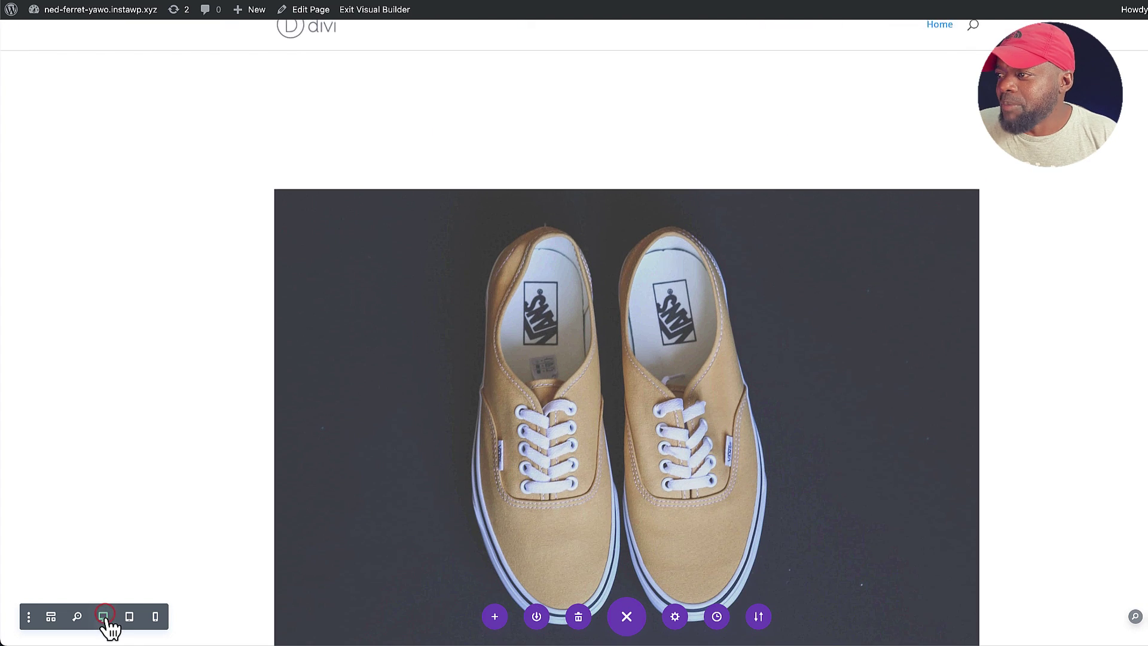
pyautogui.scroll(-6, 196, 358)
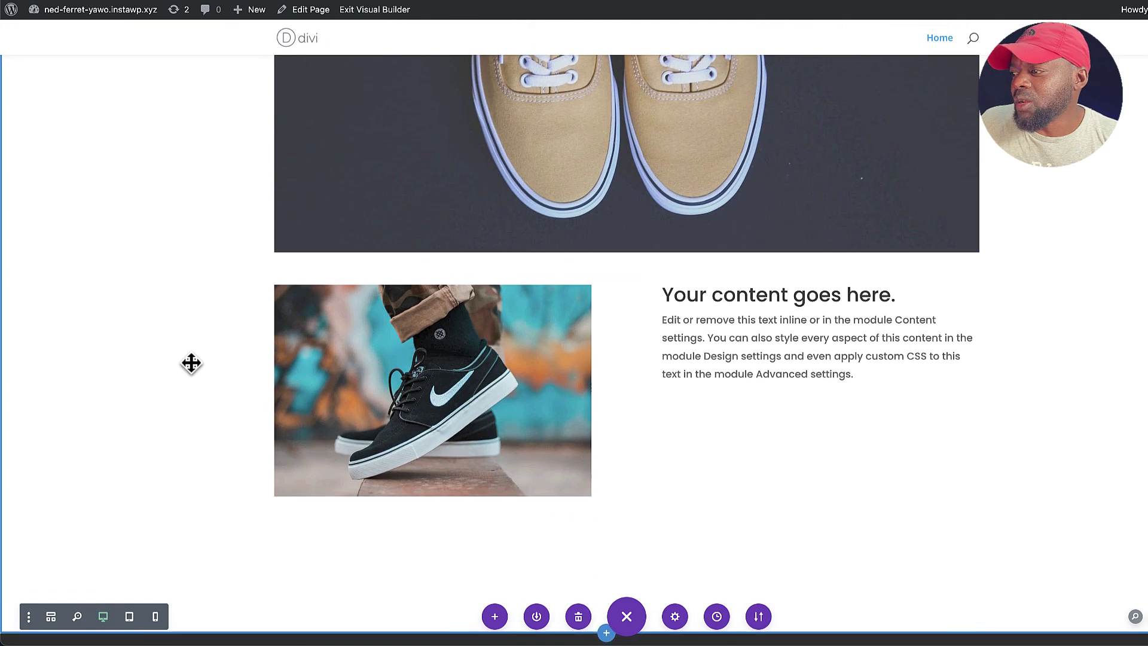
pyautogui.scroll(-2, 191, 363)
pyautogui.scroll(-1, 189, 367)
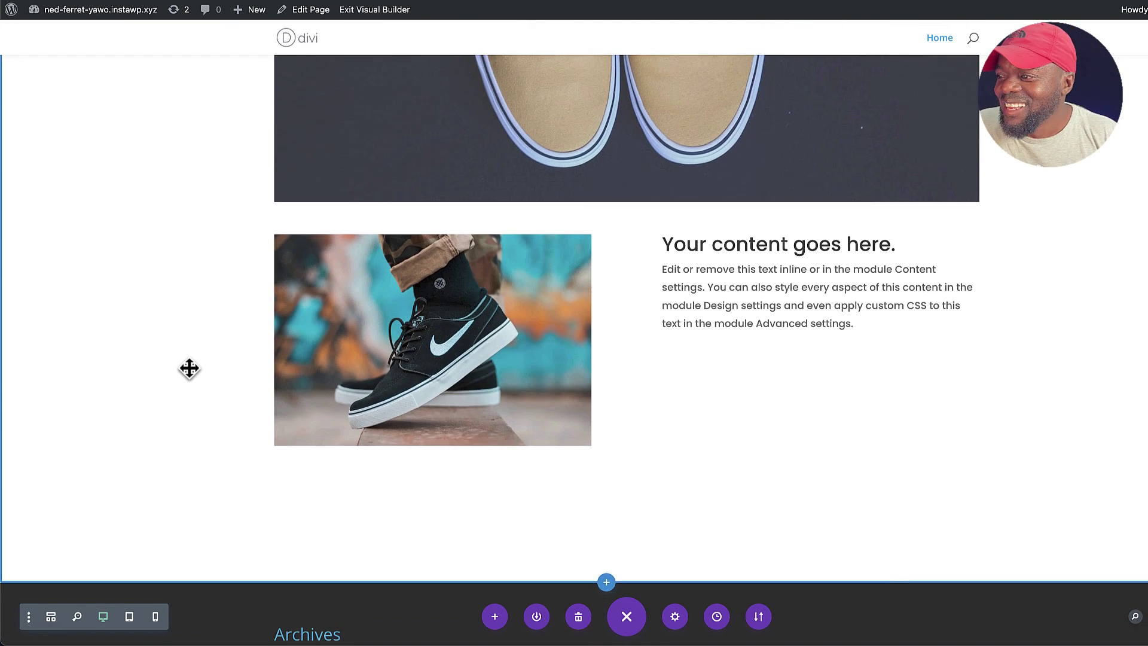
pyautogui.scroll(2, 189, 368)
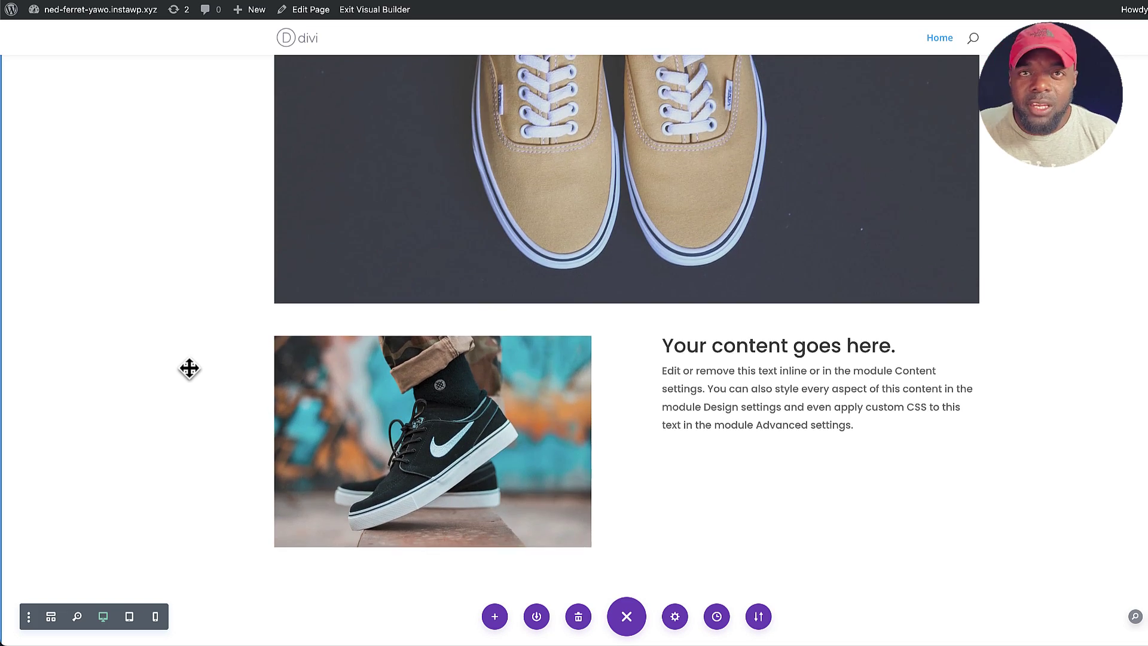
pyautogui.scroll(5, 192, 376)
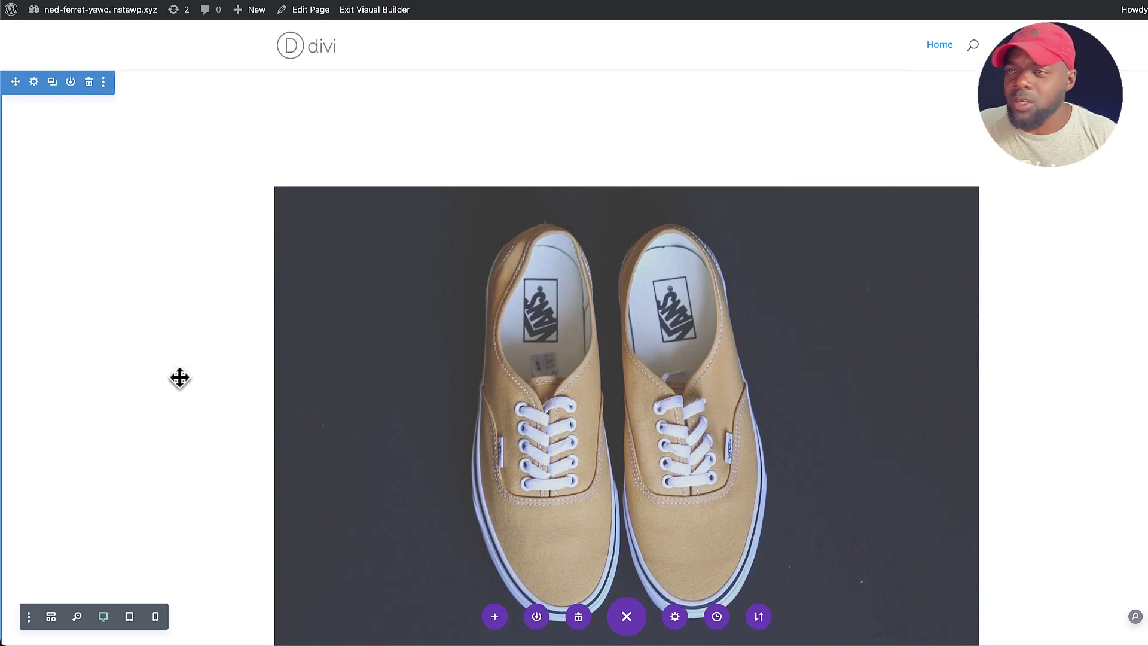